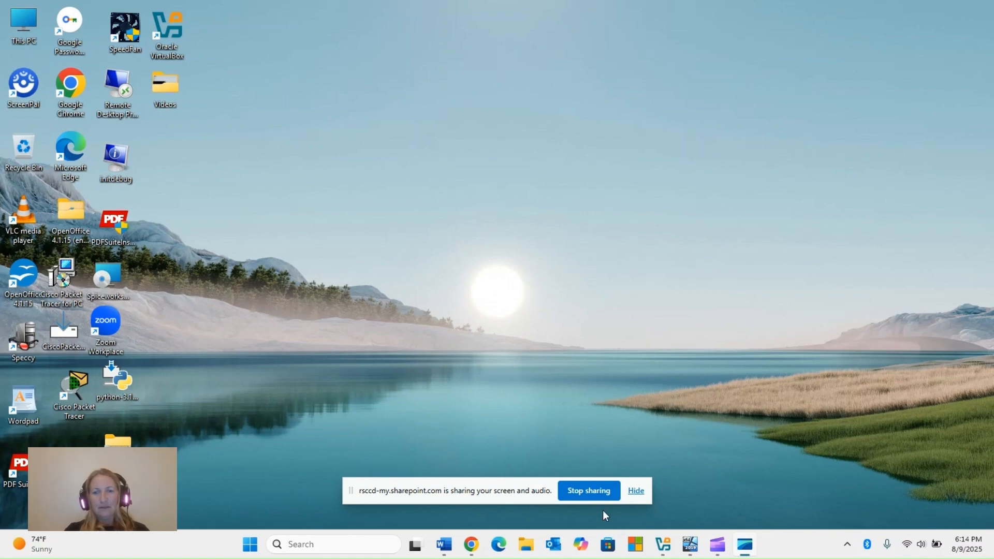
# Switch to the running Windows Server 2019 virtual machine and start adding roles, using a role-based installation on the server from the pool.
pyautogui.click(664, 547)
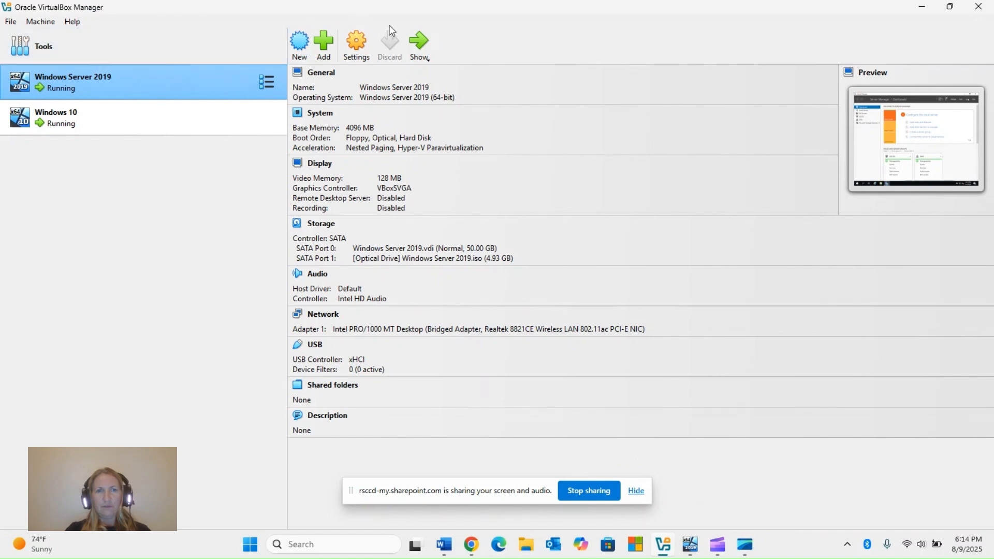
pyautogui.click(417, 40)
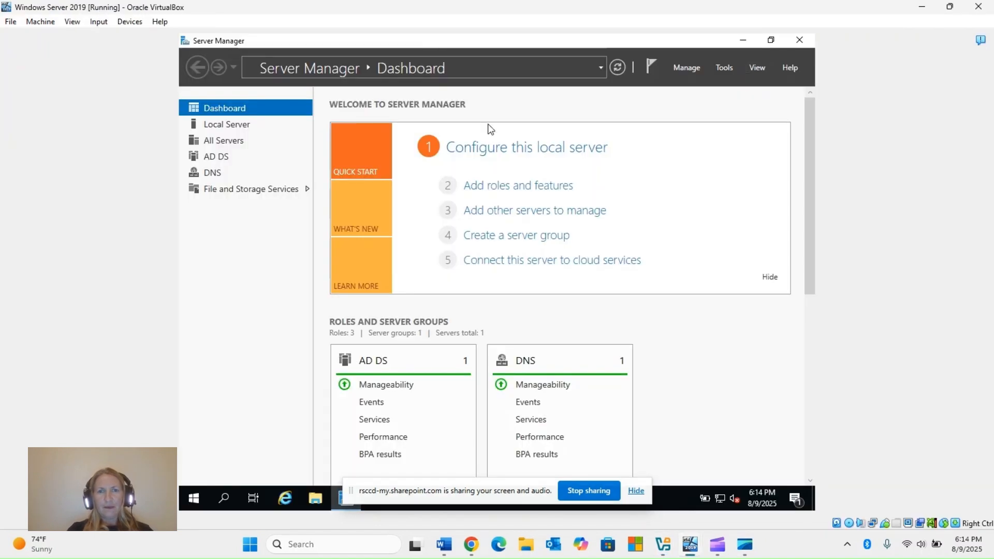
pyautogui.click(518, 188)
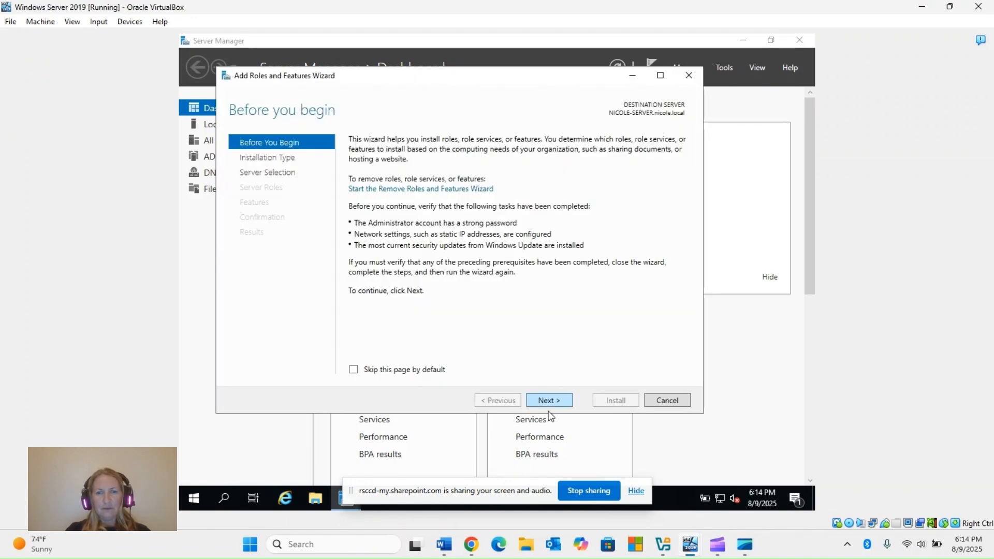
pyautogui.click(544, 401)
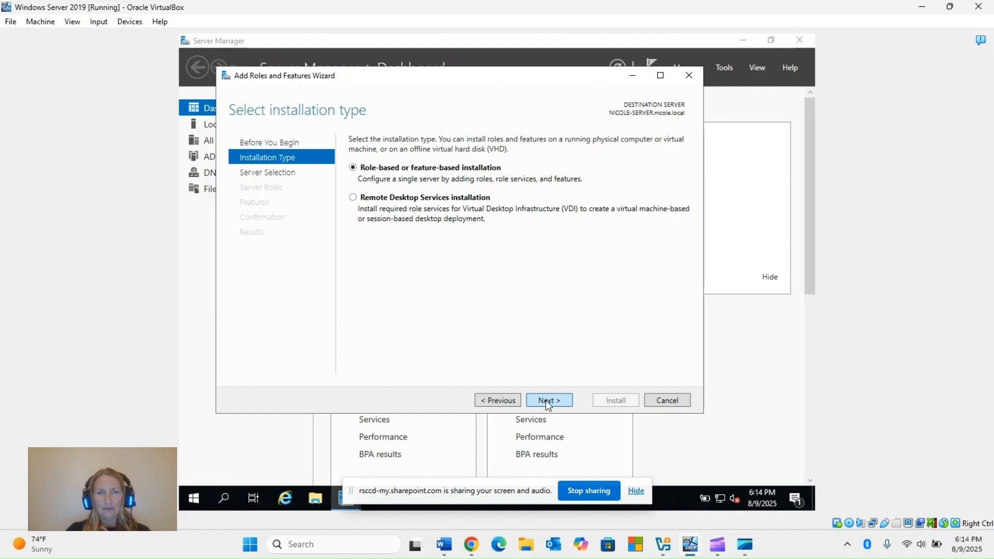
pyautogui.click(546, 400)
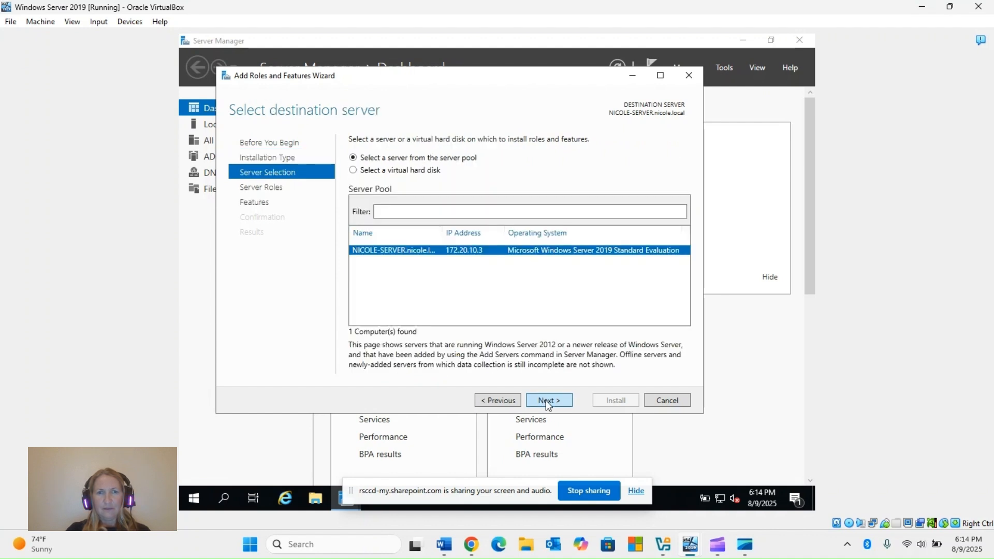
pyautogui.click(546, 400)
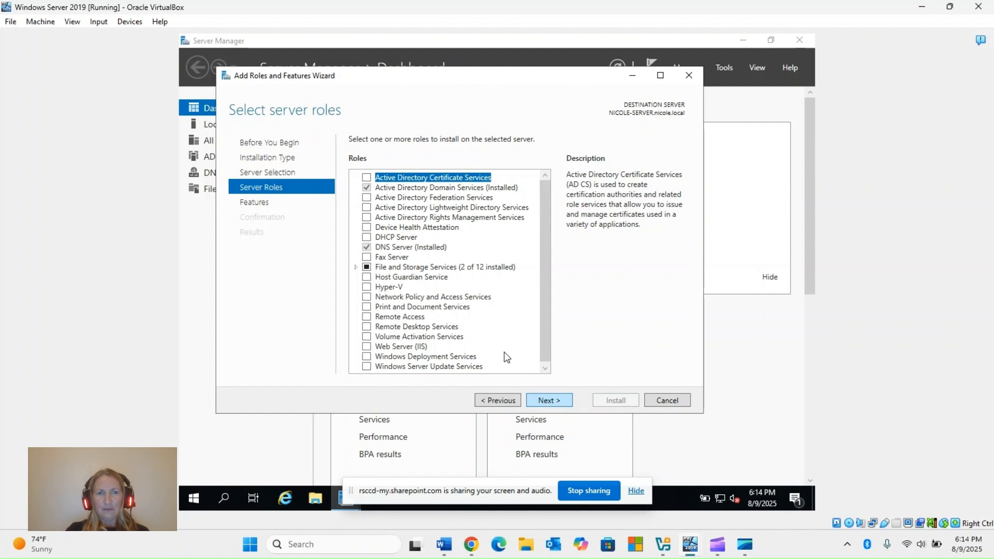
# Select the DHCP Server role with its required management tools, continuing past the static IP validation results.
pyautogui.click(366, 237)
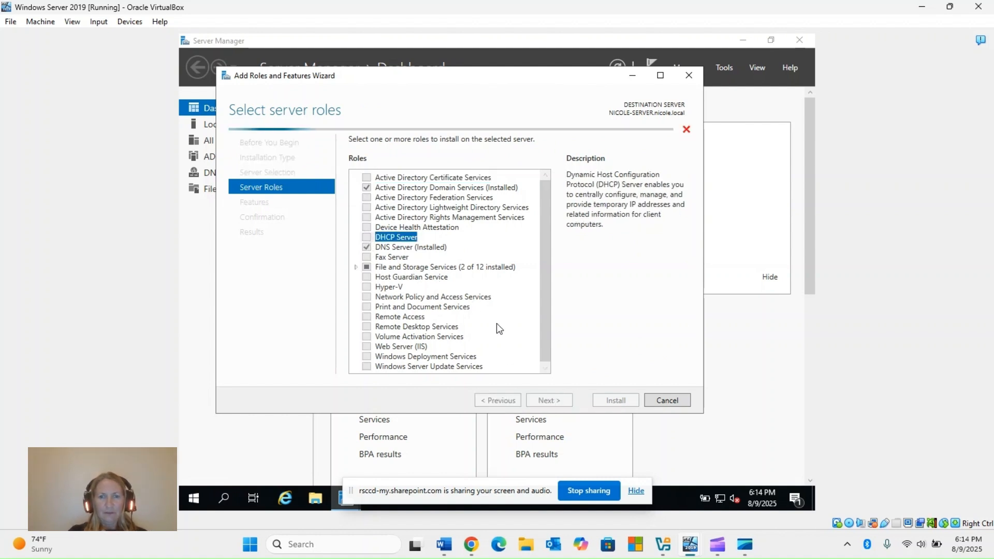
pyautogui.click(372, 237)
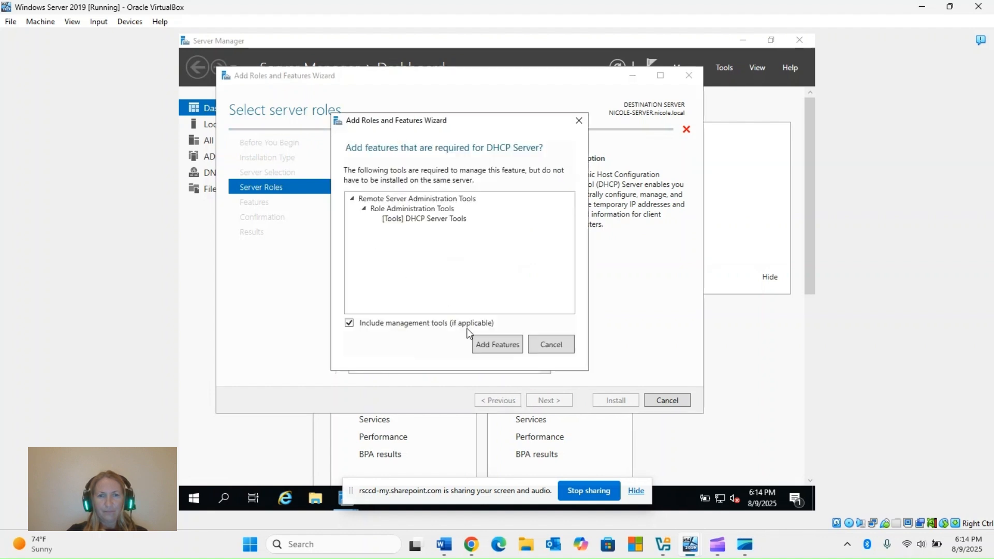
pyautogui.click(488, 344)
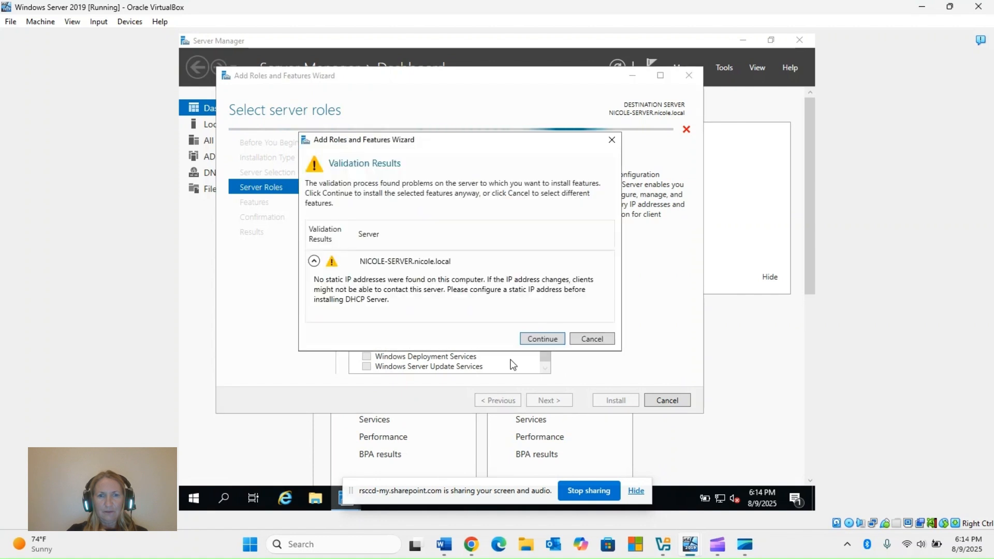
pyautogui.click(542, 343)
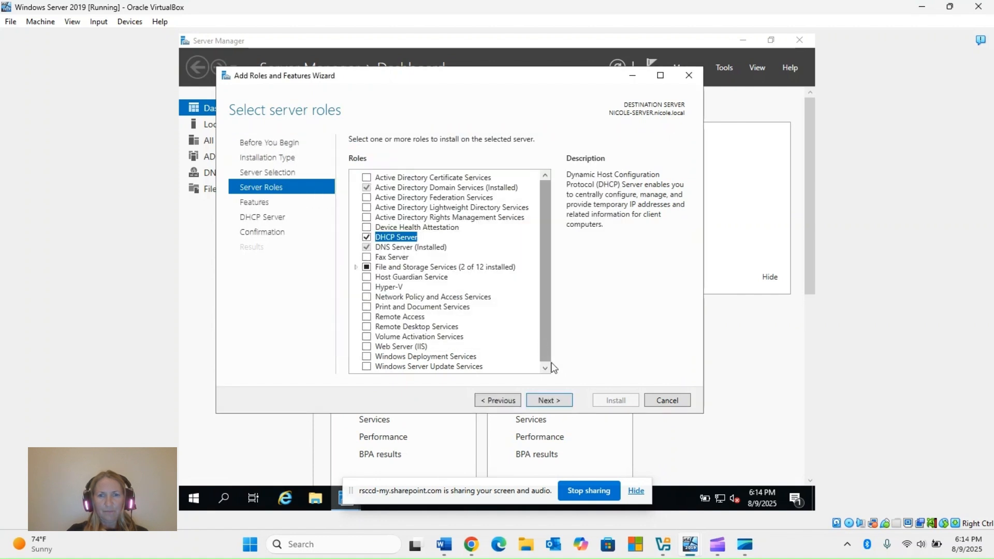
# Keep the default features, allow automatic restart of the destination server if required, and install the DHCP Server role.
pyautogui.click(556, 403)
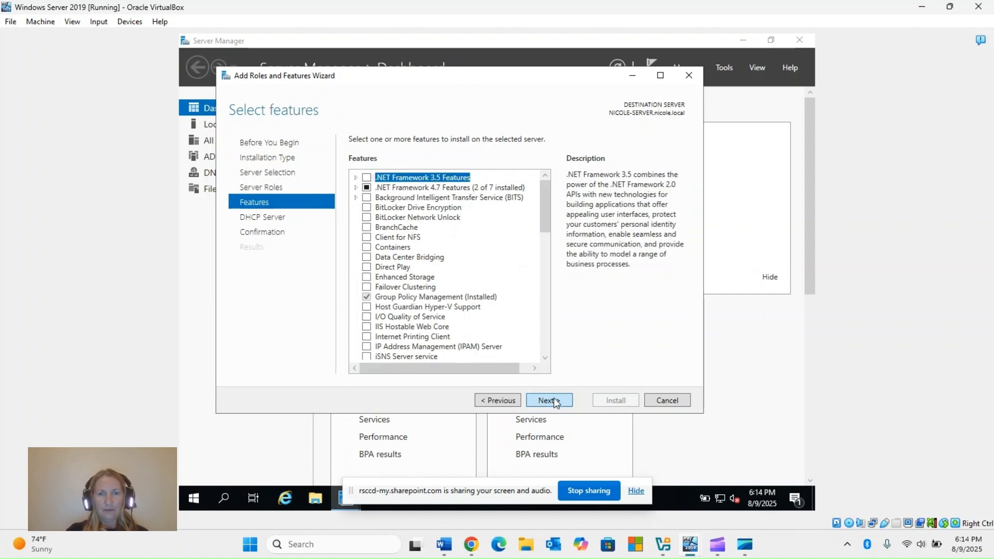
pyautogui.click(556, 404)
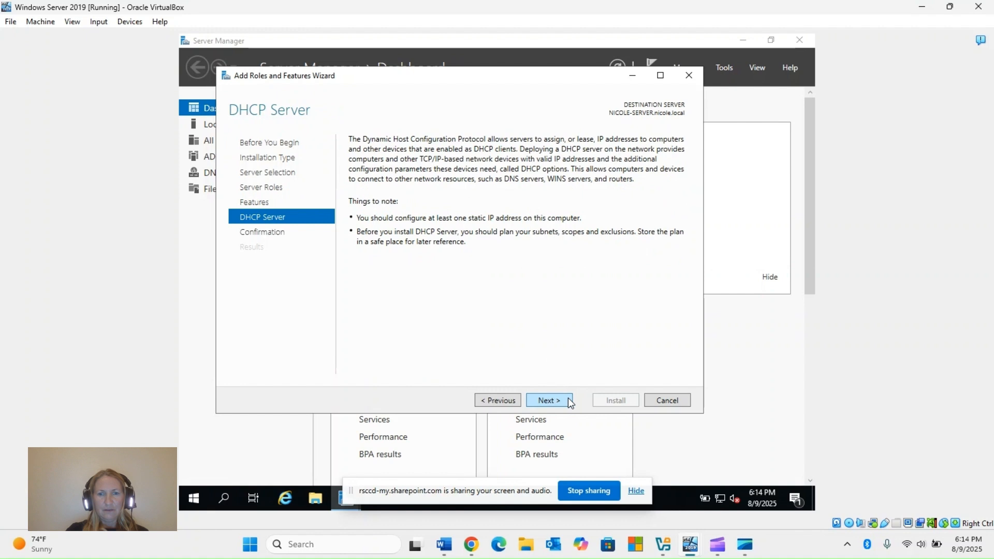
pyautogui.click(568, 400)
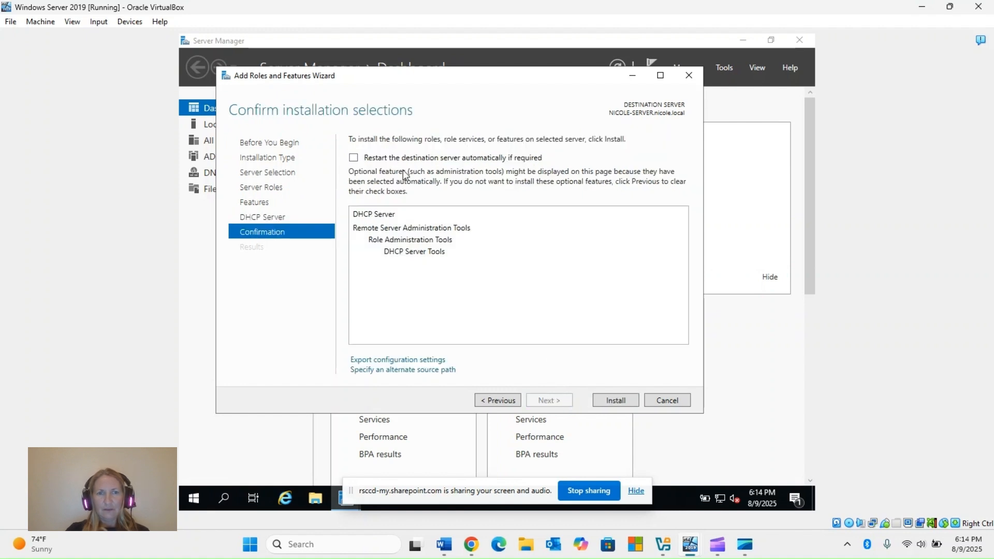
pyautogui.click(354, 157)
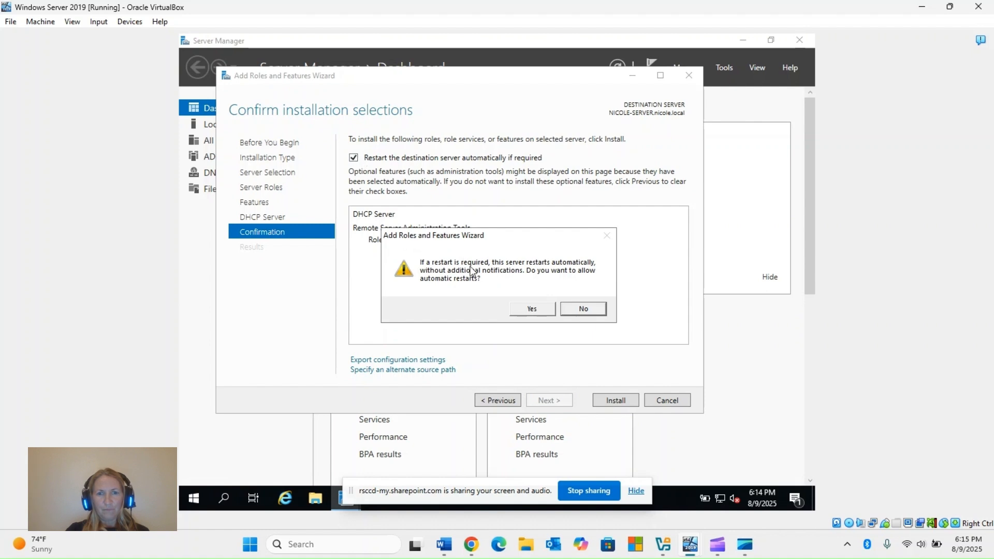
pyautogui.click(525, 310)
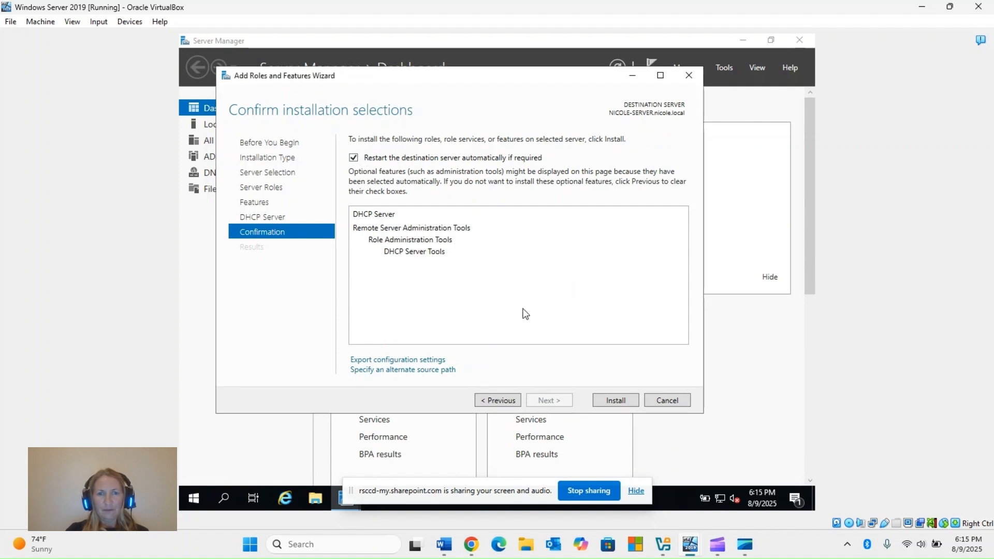
pyautogui.click(614, 401)
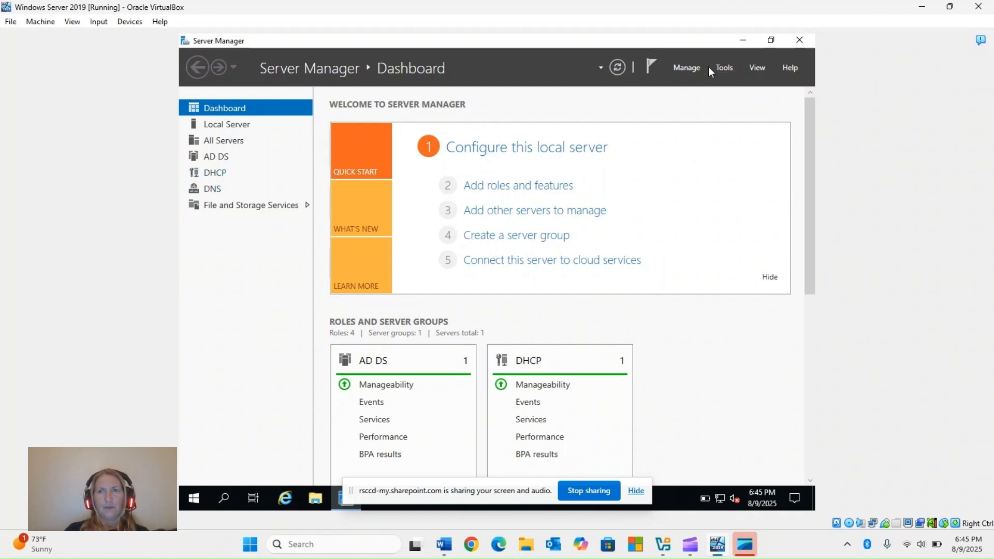
# Open the DHCP management console maximized and expand the local server's node.
pyautogui.click(726, 70)
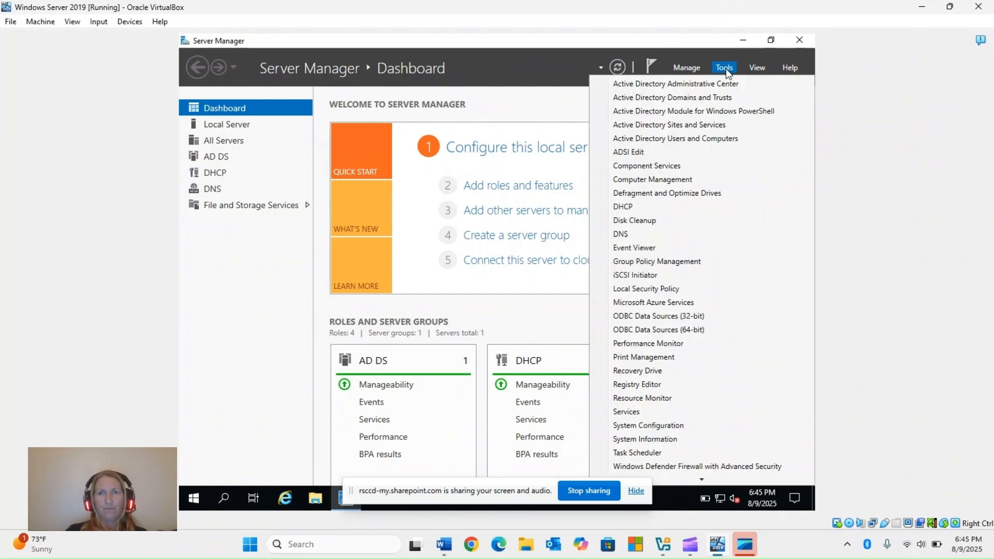
pyautogui.click(623, 207)
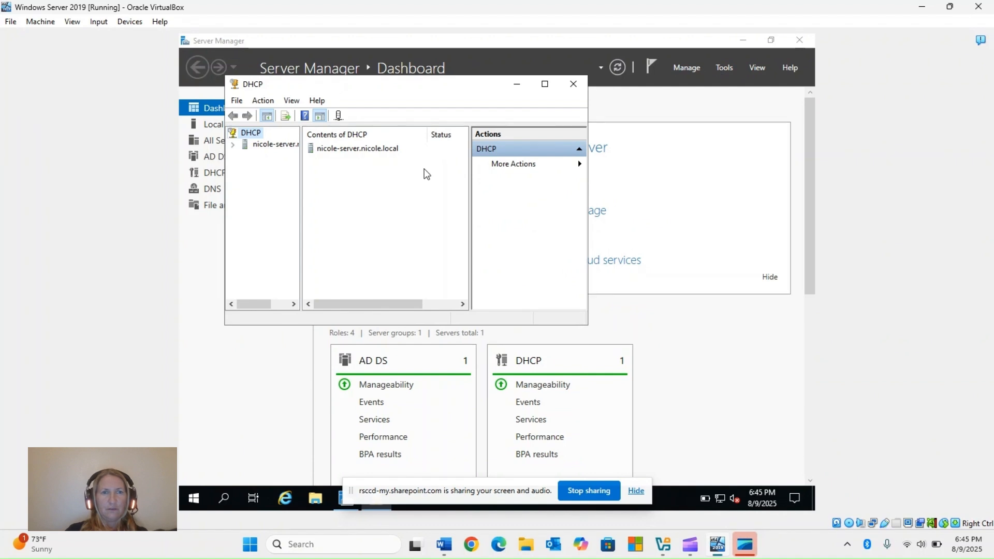
pyautogui.click(233, 145)
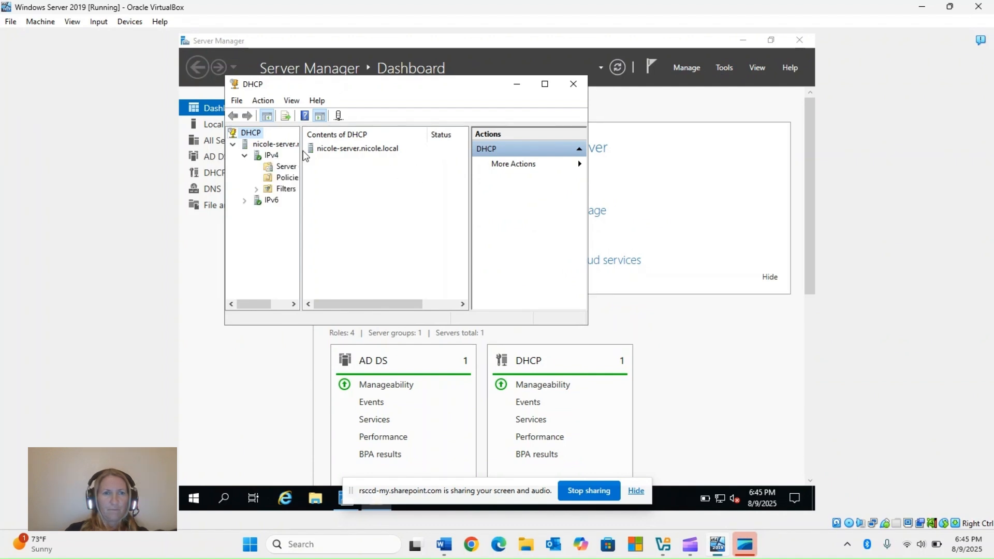
pyautogui.click(546, 85)
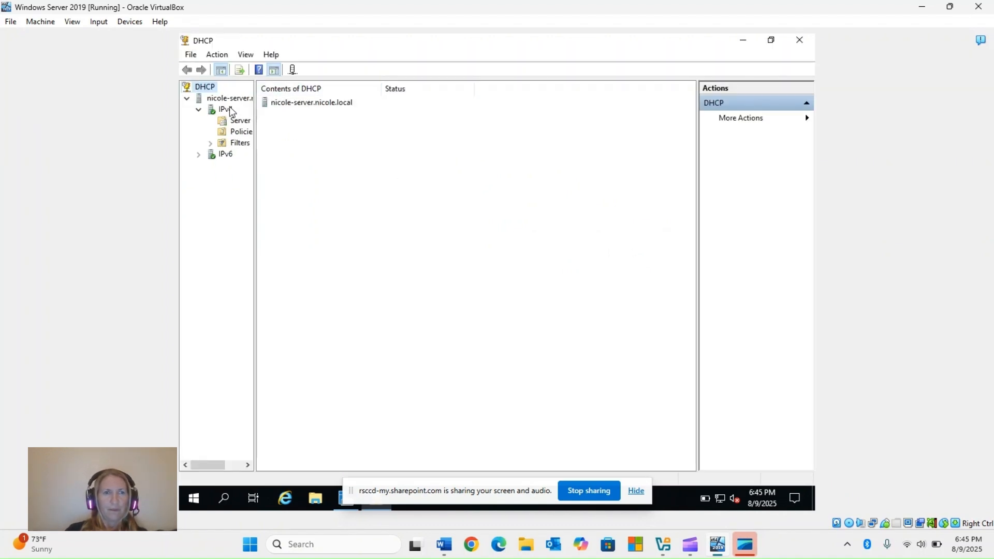
# Start a new scope under IPv4 and name it "test SCOPE".
pyautogui.rightClick(231, 111)
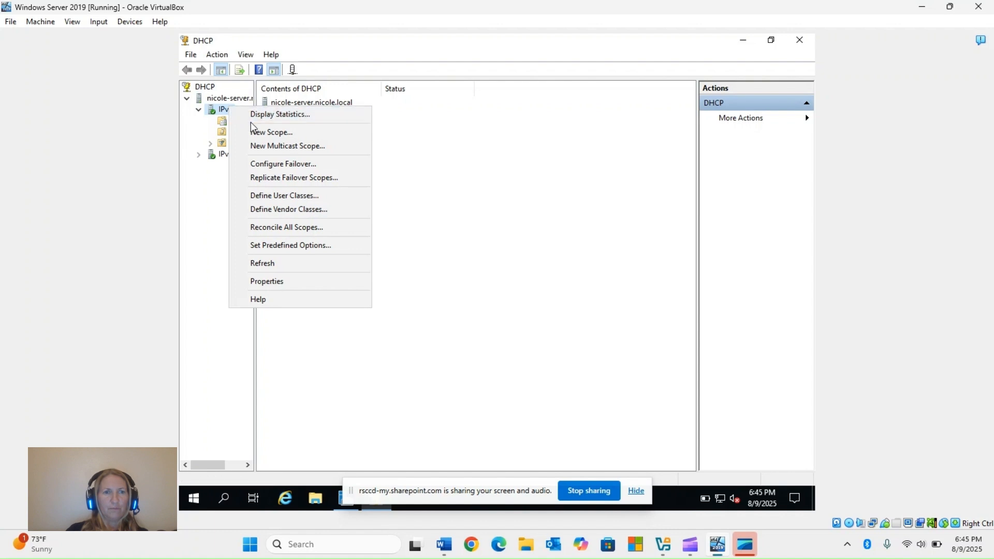
pyautogui.click(262, 134)
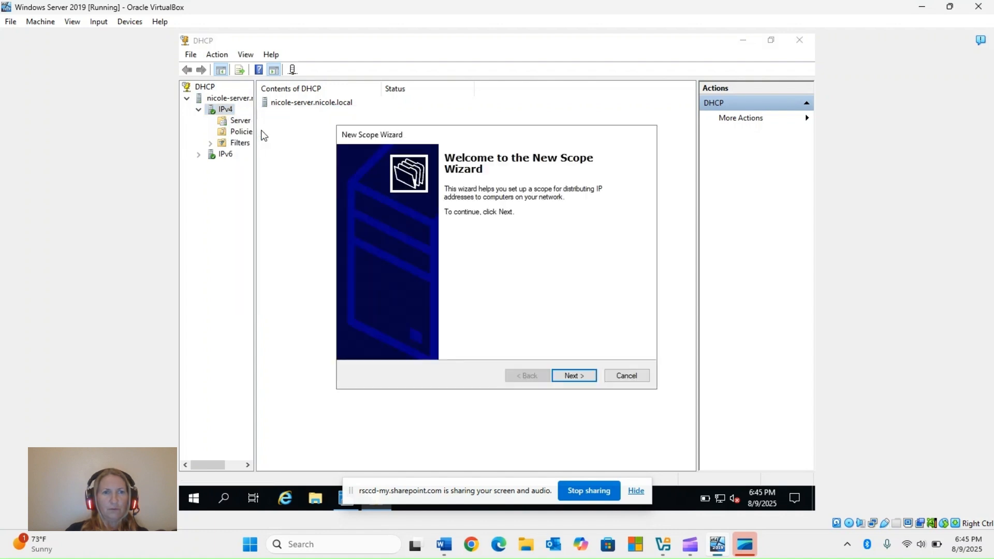
pyautogui.click(571, 377)
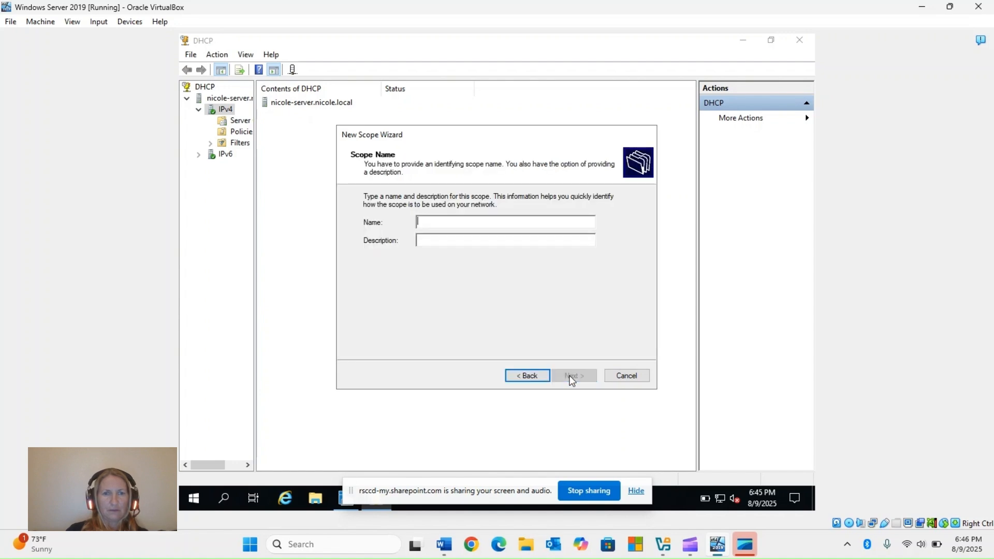
pyautogui.click(435, 221)
pyautogui.write('tes')
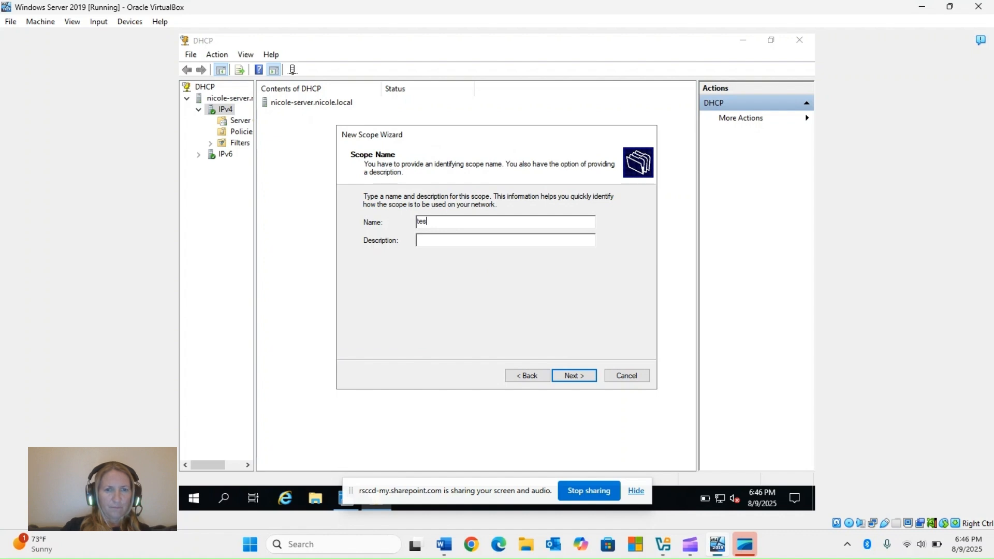
pyautogui.write('t S')
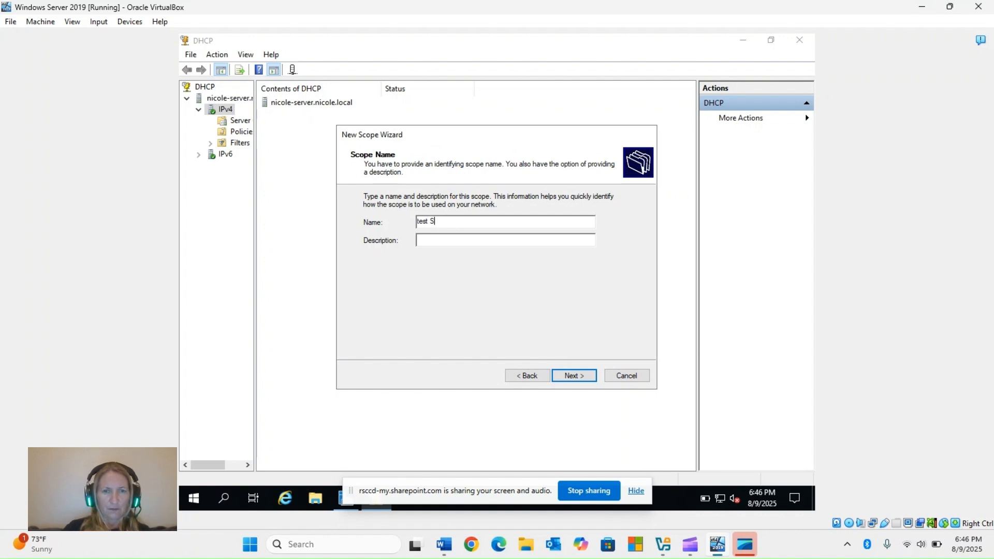
pyautogui.write('COPE')
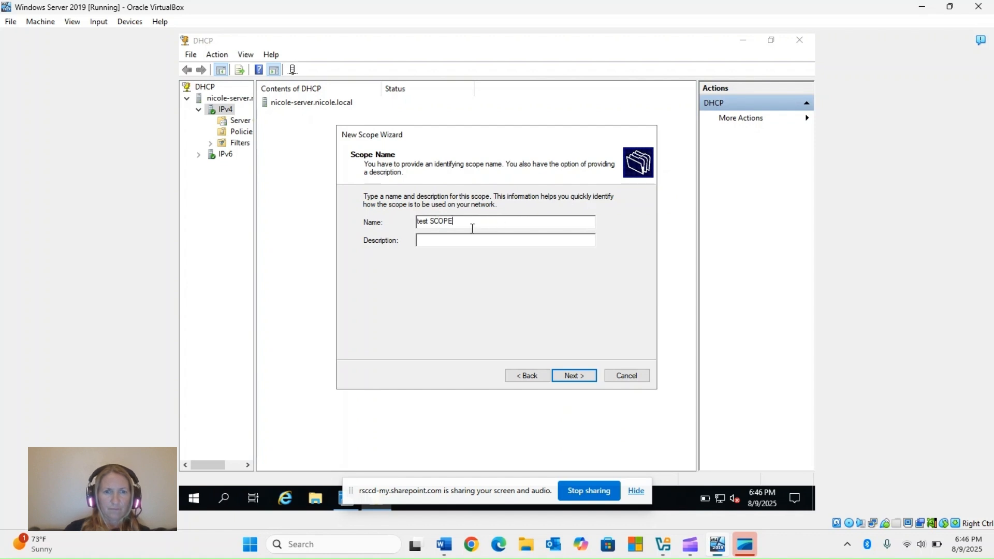
# Give the new scope the description "LAN DHCP Scope" and proceed to its IP address range.
pyautogui.click(442, 237)
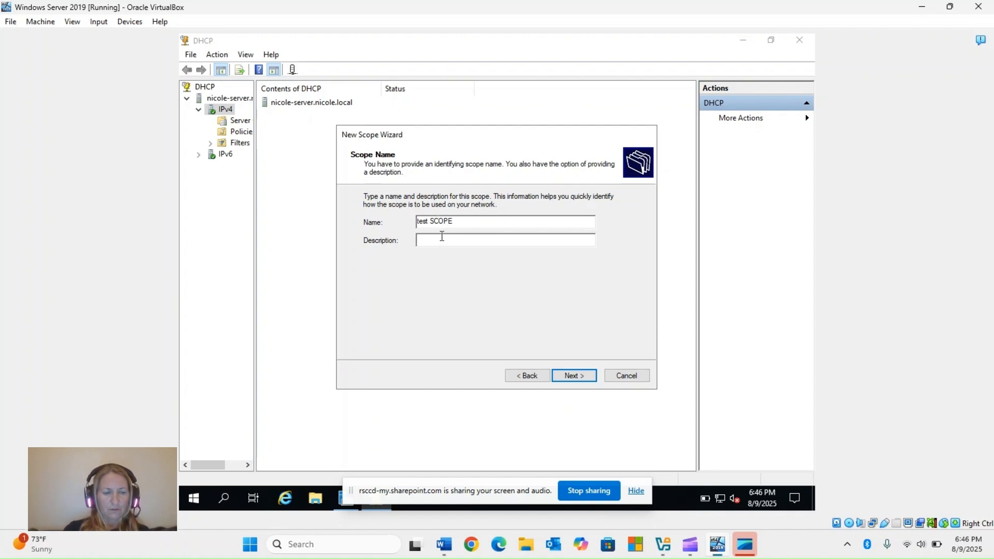
pyautogui.write('LAN')
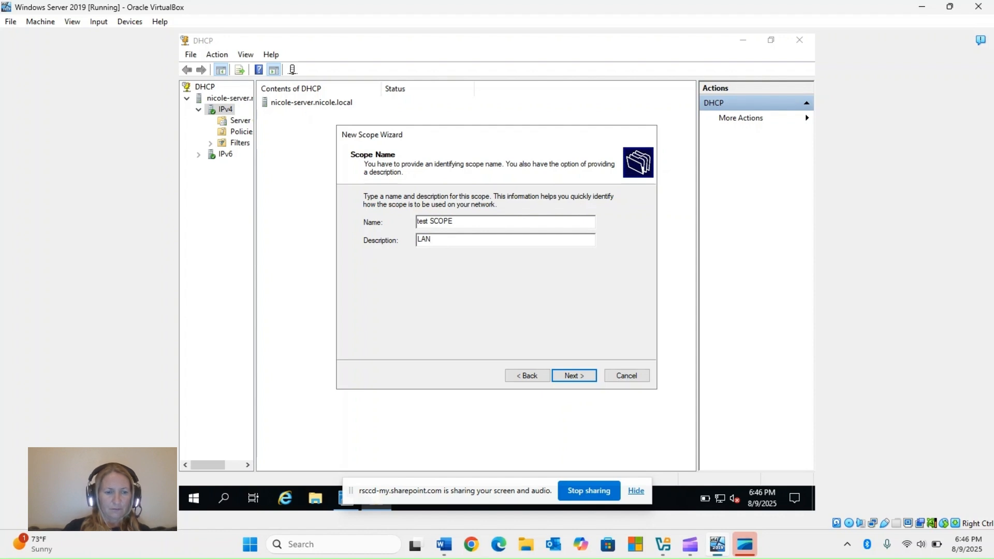
pyautogui.write(' DHCP')
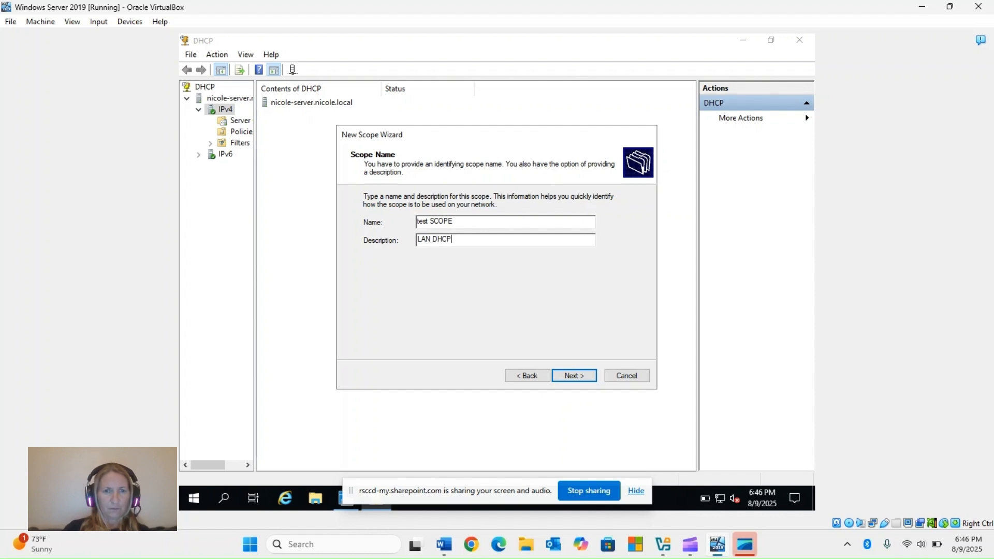
pyautogui.write(' S')
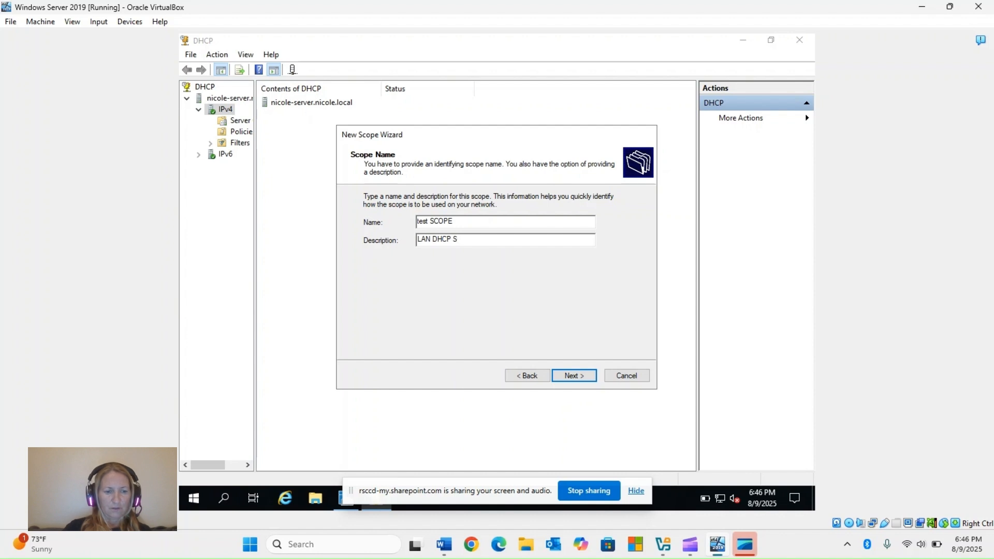
pyautogui.write('cope')
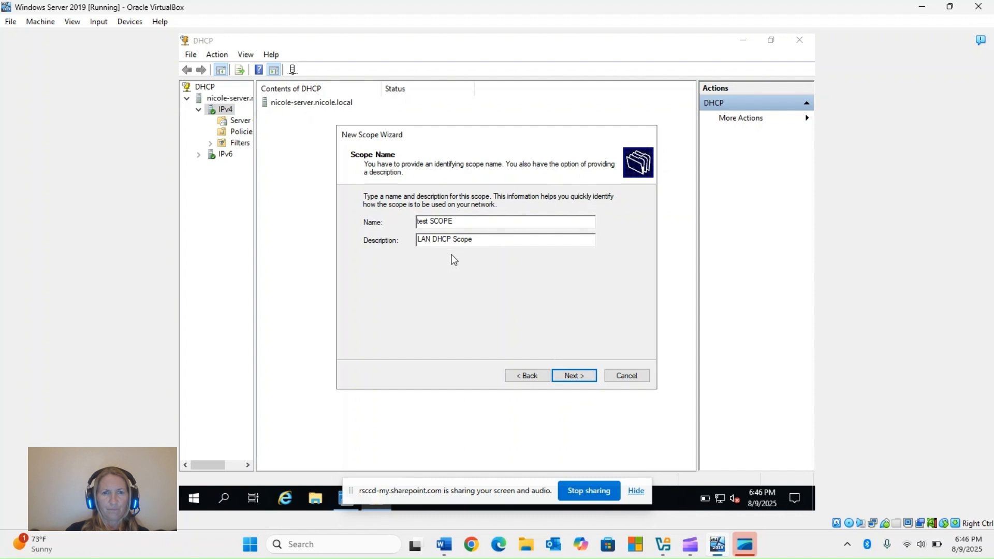
pyautogui.click(568, 376)
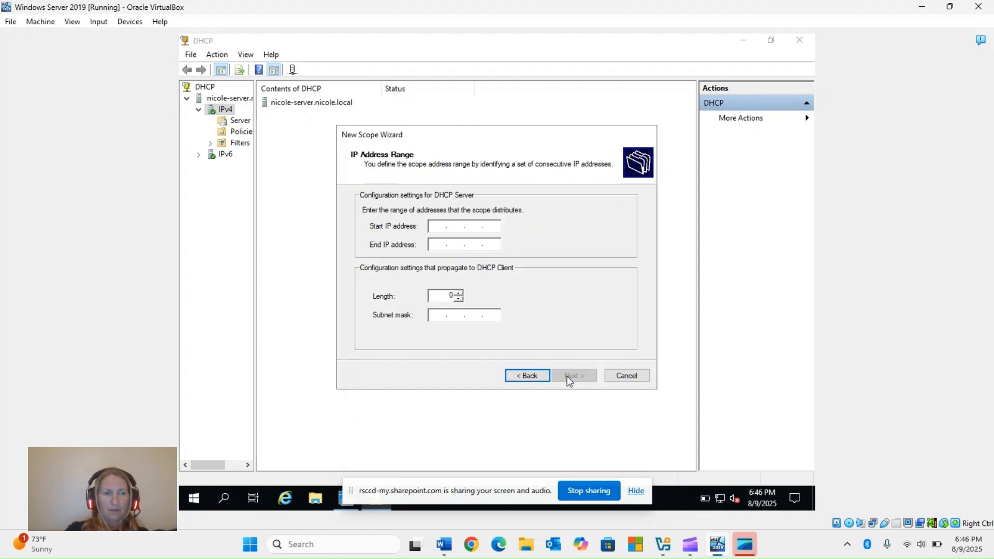
# Set the scope's address range to start at 172.20.10.100 and end at 172.20.10.150.
pyautogui.click(441, 226)
pyautogui.write('172 . ')
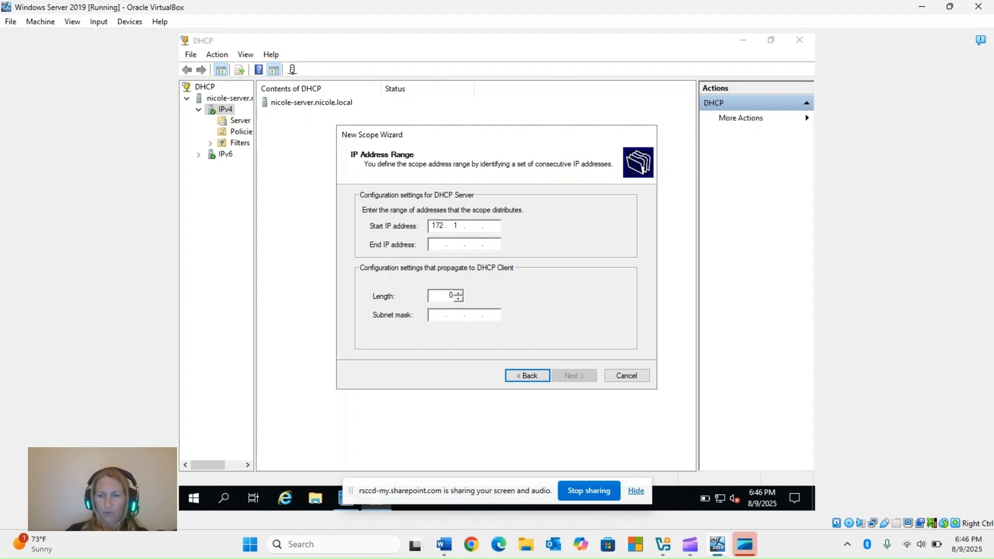
pyautogui.write('20 . ')
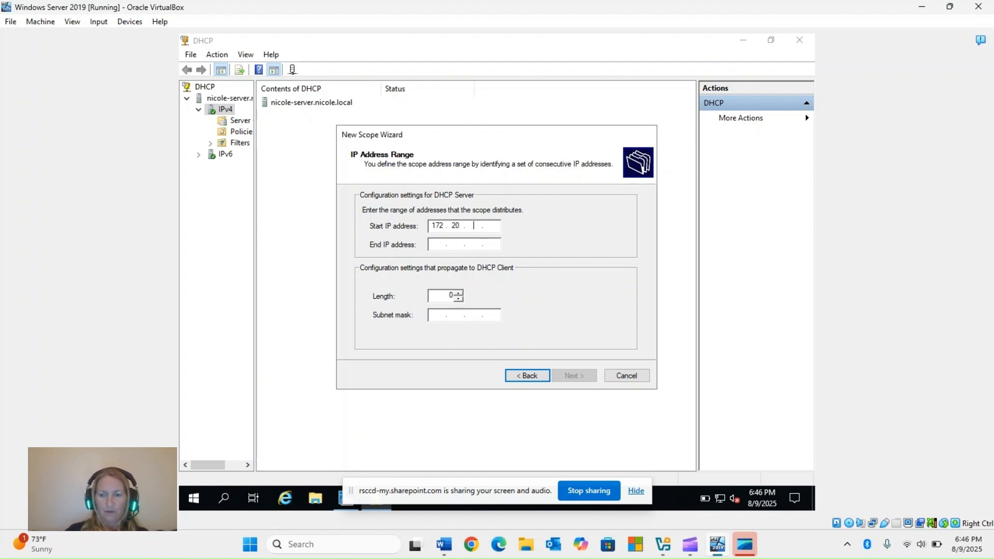
pyautogui.write('10 . ')
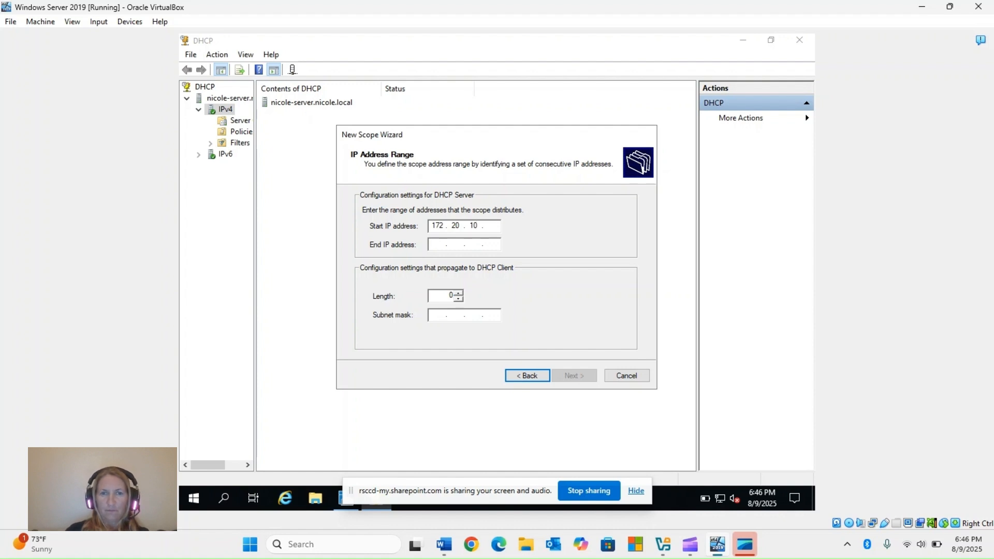
pyautogui.write('100')
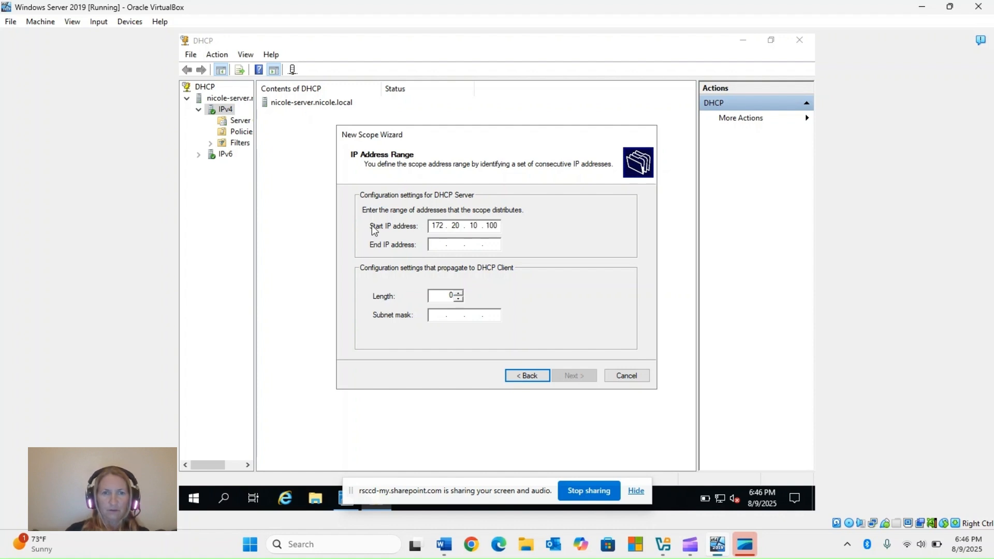
pyautogui.click(432, 245)
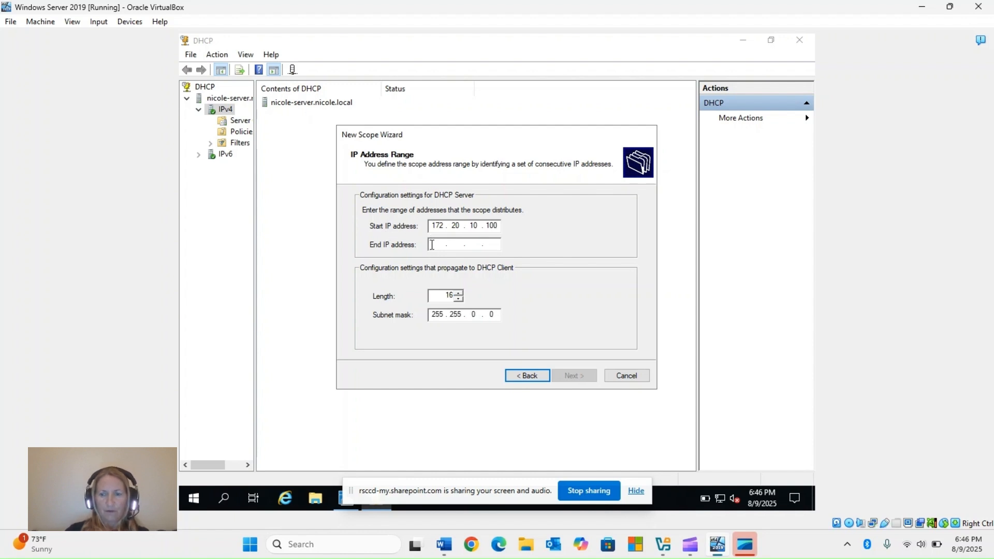
pyautogui.write('172 . 20 . ')
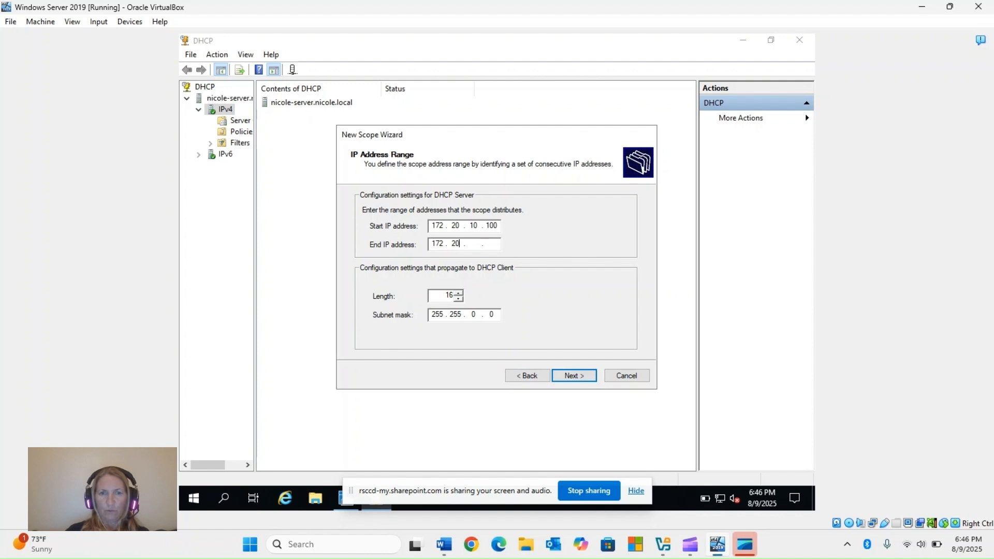
pyautogui.write('10 . ')
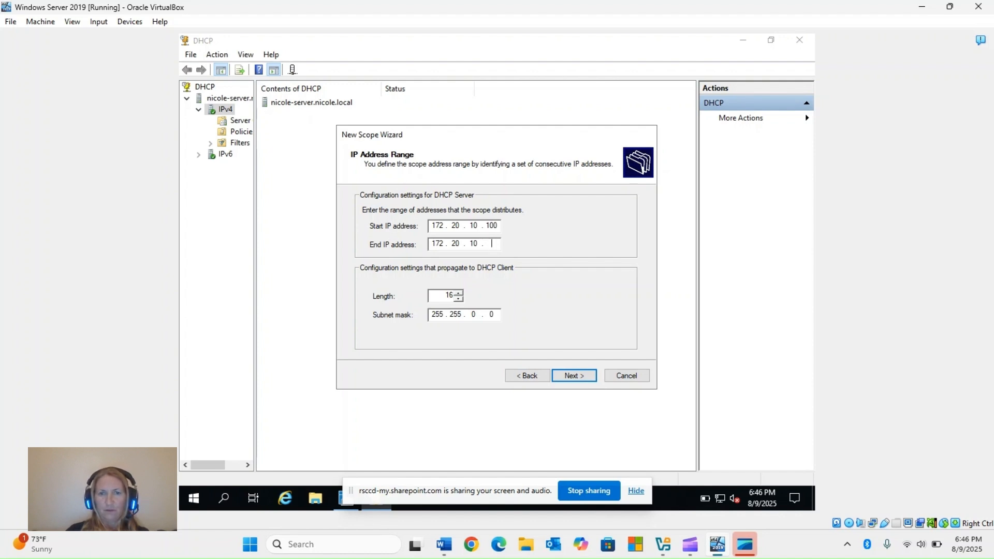
pyautogui.write('150')
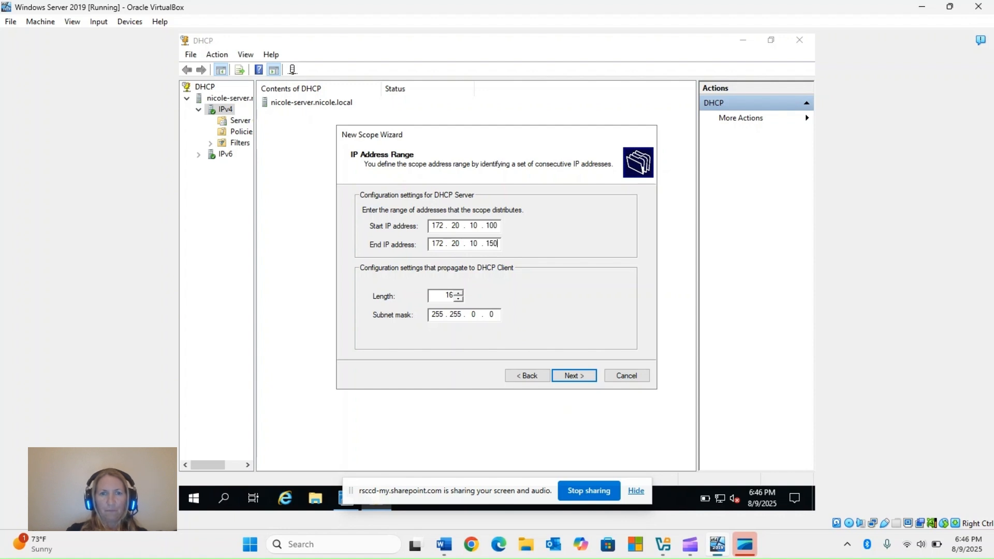
# Set the subnet mask length to 24, giving mask 255.255.255.0, and proceed to the exclusions page.
pyautogui.doubleClick(453, 293)
pyautogui.write('21')
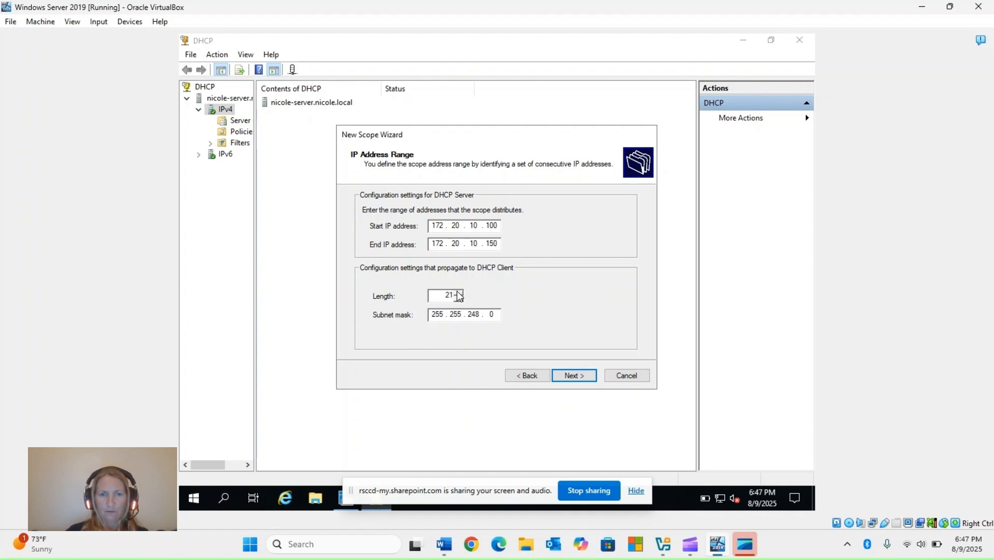
pyautogui.click(460, 294)
pyautogui.click(460, 293)
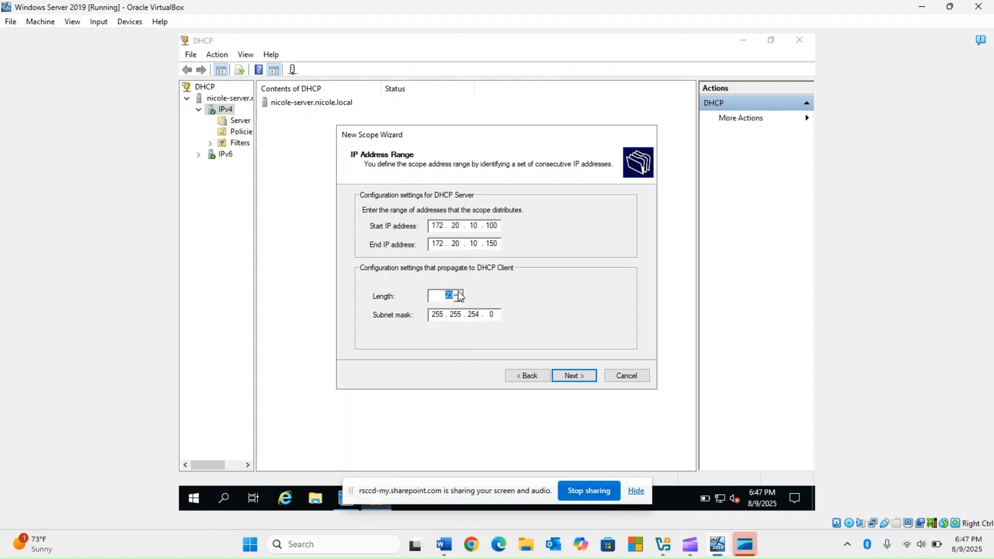
pyautogui.click(459, 293)
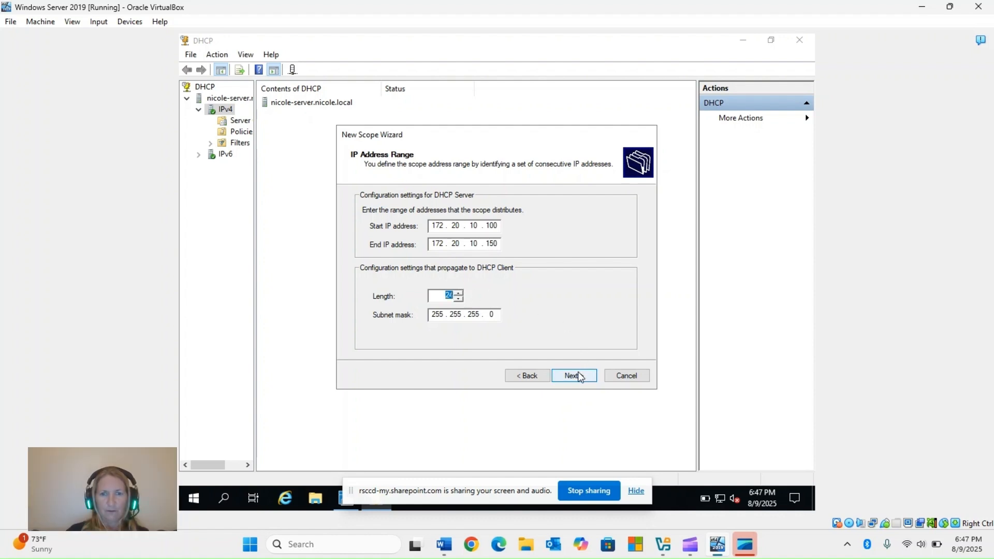
pyautogui.click(578, 375)
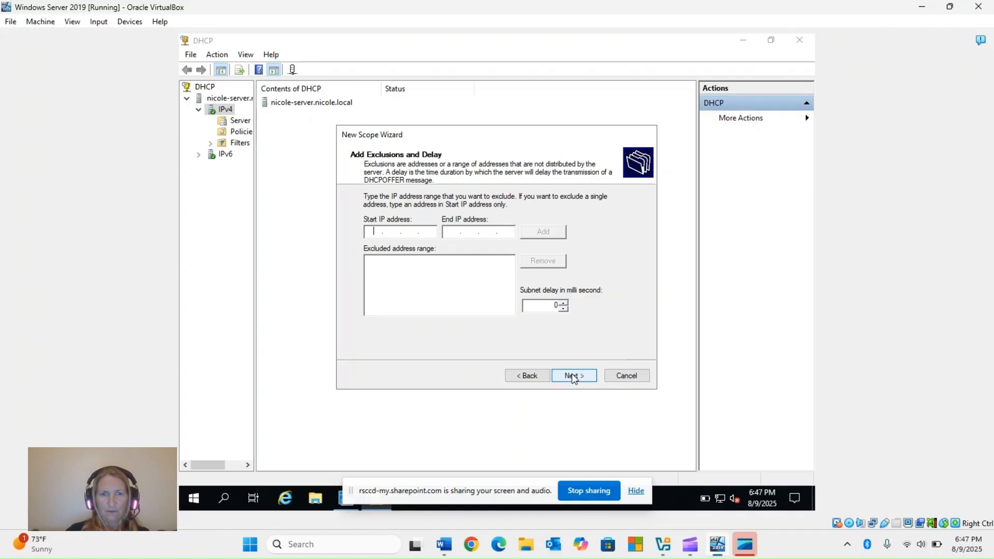
# Skip address exclusions, accept the default lease duration, and choose to configure the scope's DHCP options now.
pyautogui.click(573, 379)
pyautogui.click(573, 377)
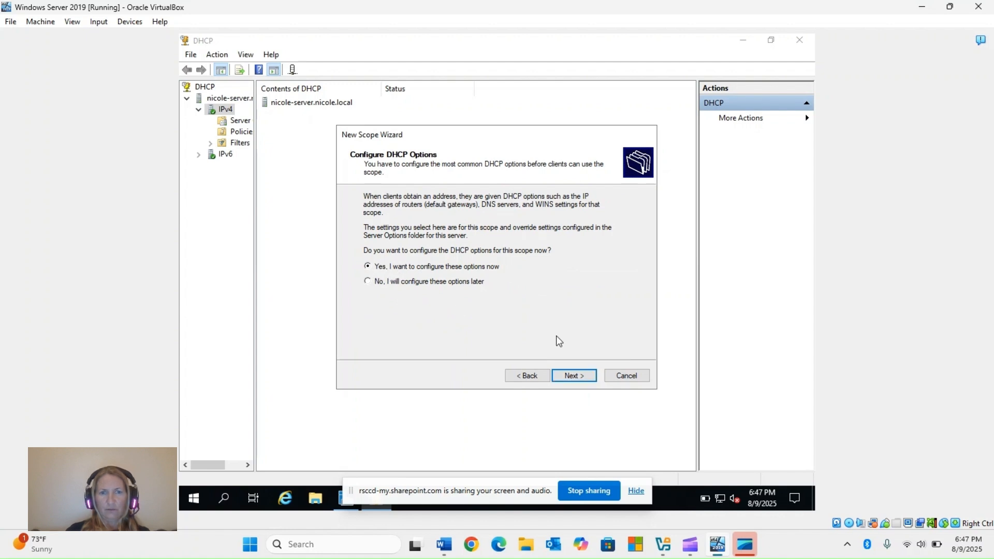
pyautogui.click(573, 377)
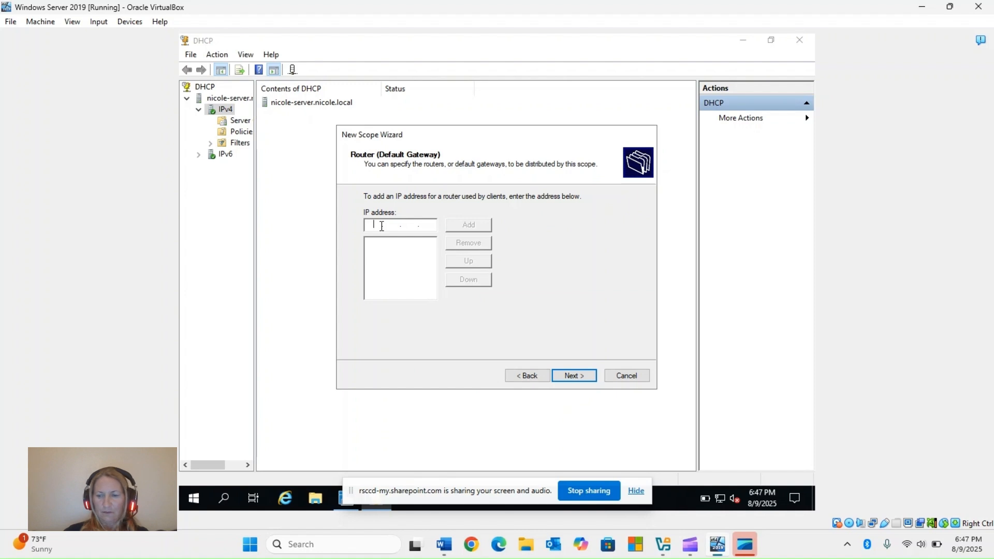
# Add 172.20.10.1 as the scope's router (default gateway) and continue to the domain name and DNS settings.
pyautogui.write('172 . . .')
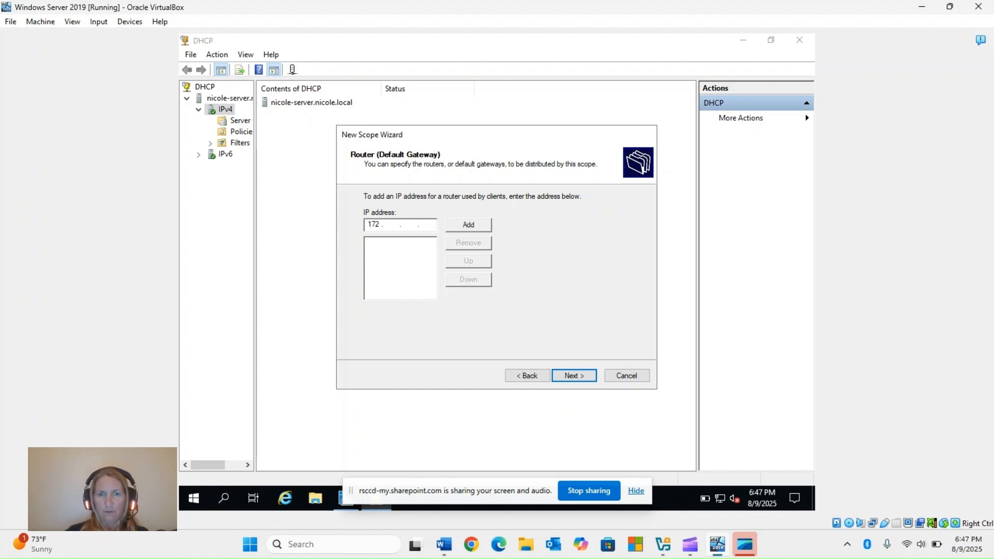
pyautogui.write('20 ')
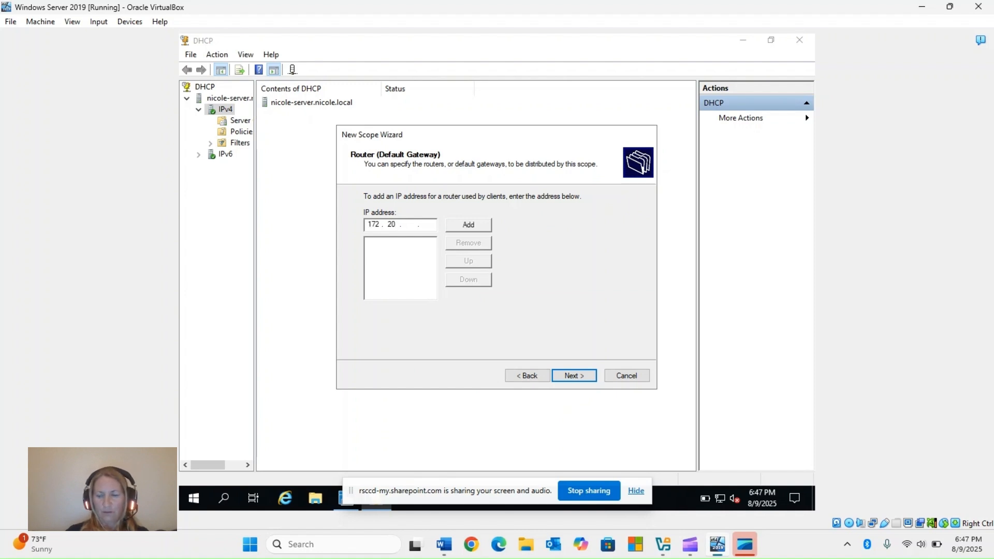
pyautogui.write('10')
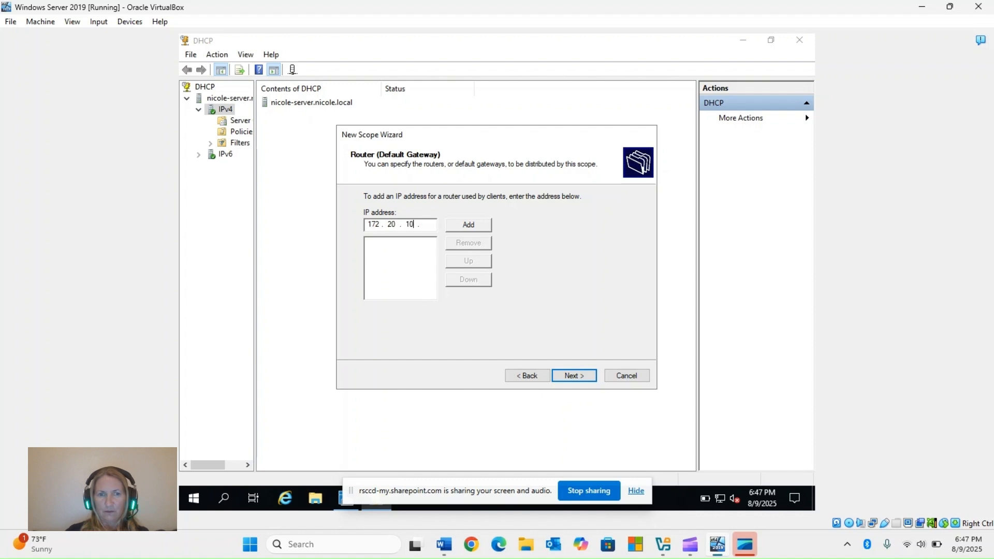
pyautogui.write('1')
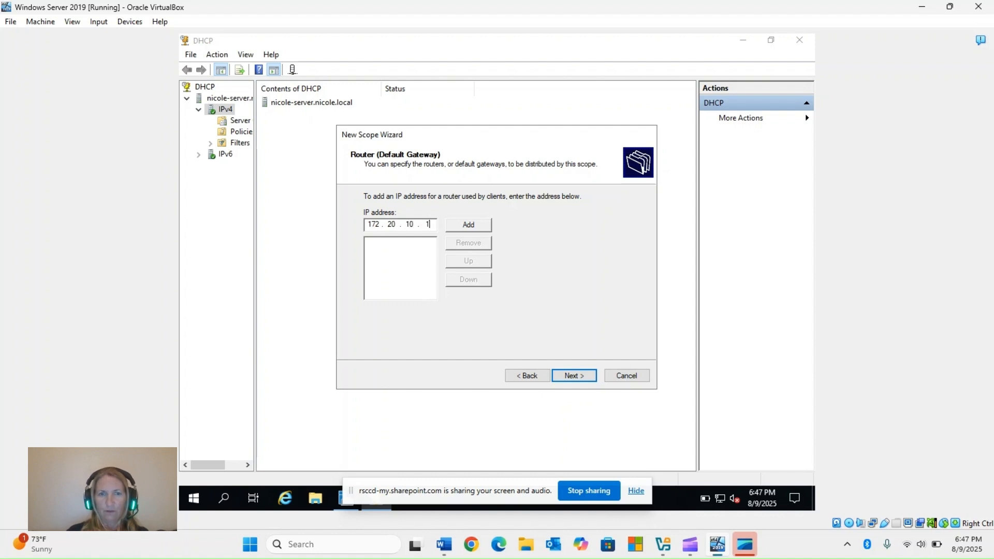
pyautogui.click(472, 221)
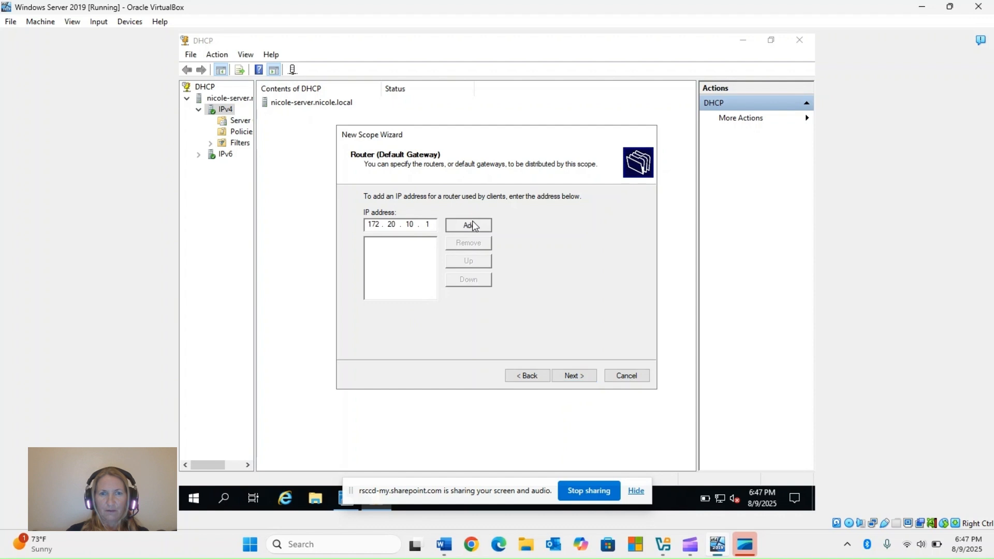
pyautogui.click(570, 375)
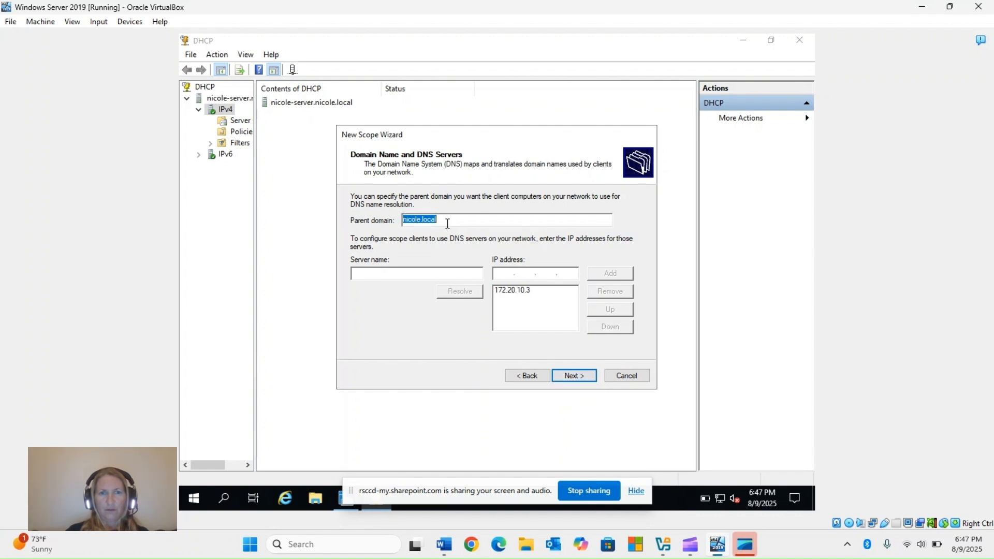
# Accept the prefilled parent domain and DNS server, skip WINS servers, and finish the wizard with the scope activated now.
pyautogui.click(570, 375)
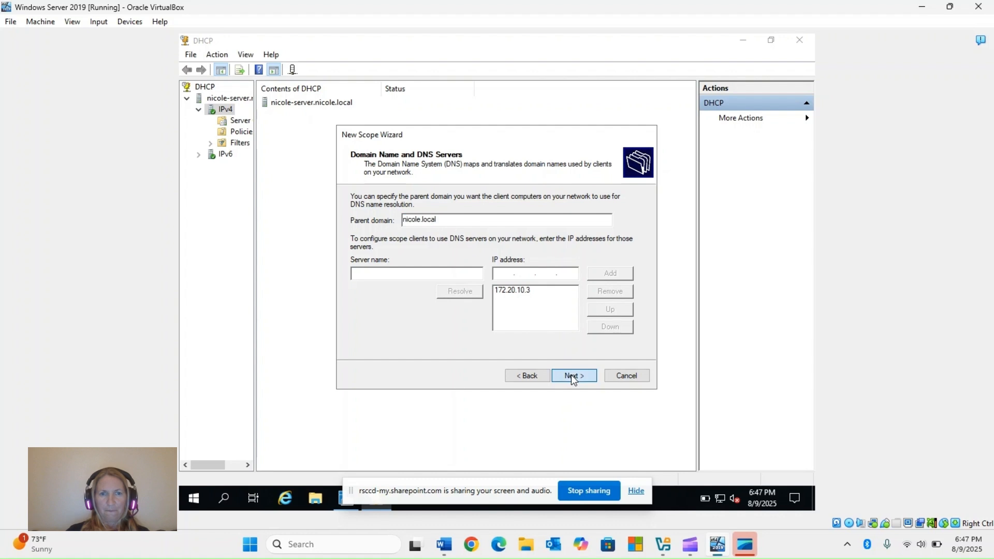
pyautogui.click(571, 376)
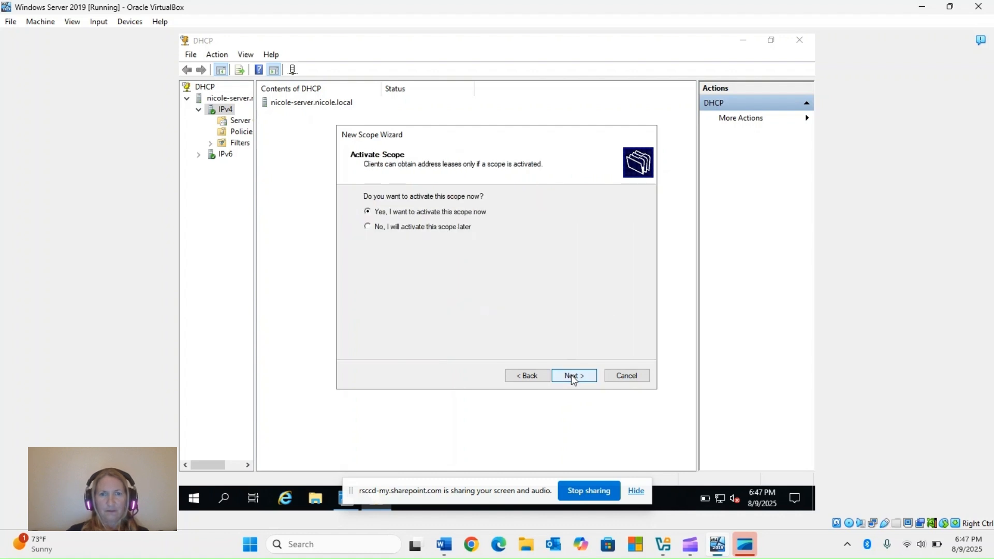
pyautogui.click(571, 377)
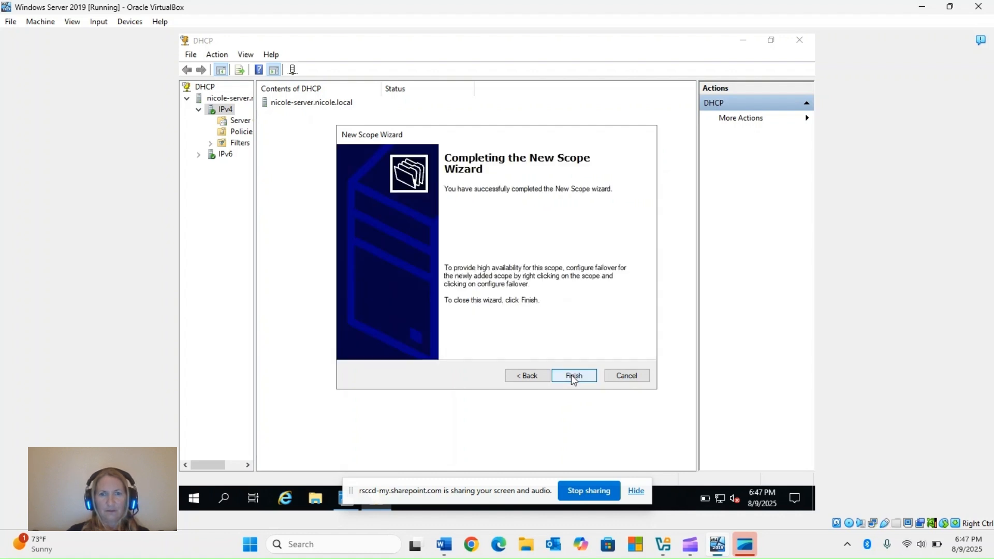
pyautogui.click(572, 377)
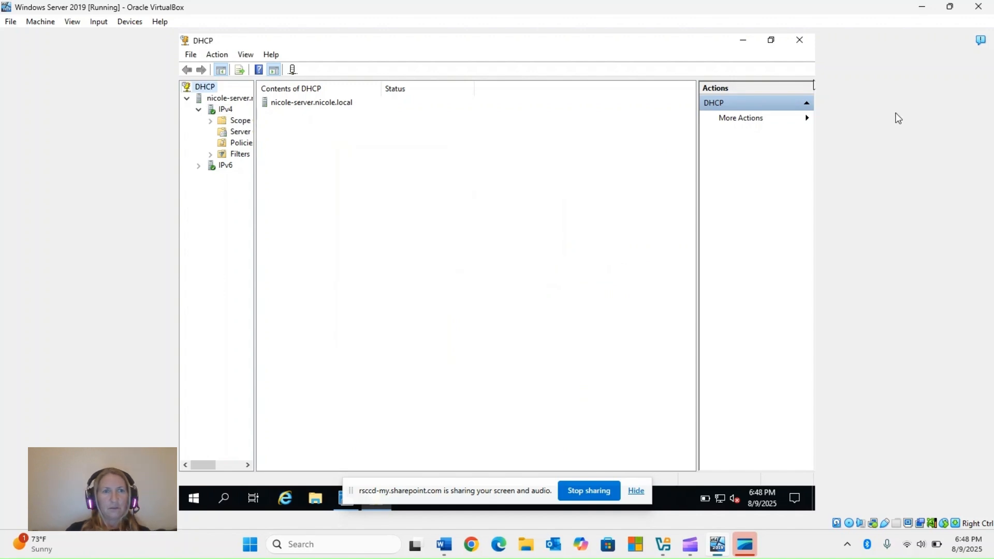
# Minimize the server's window, switch to Oracle VirtualBox Manager and start the Windows 10 virtual machine.
pyautogui.click(922, 7)
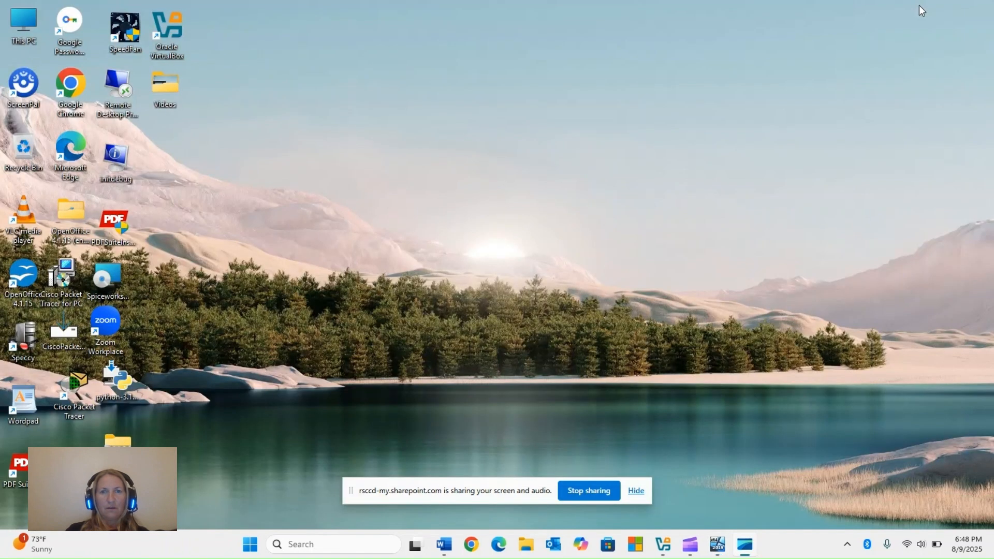
pyautogui.click(663, 544)
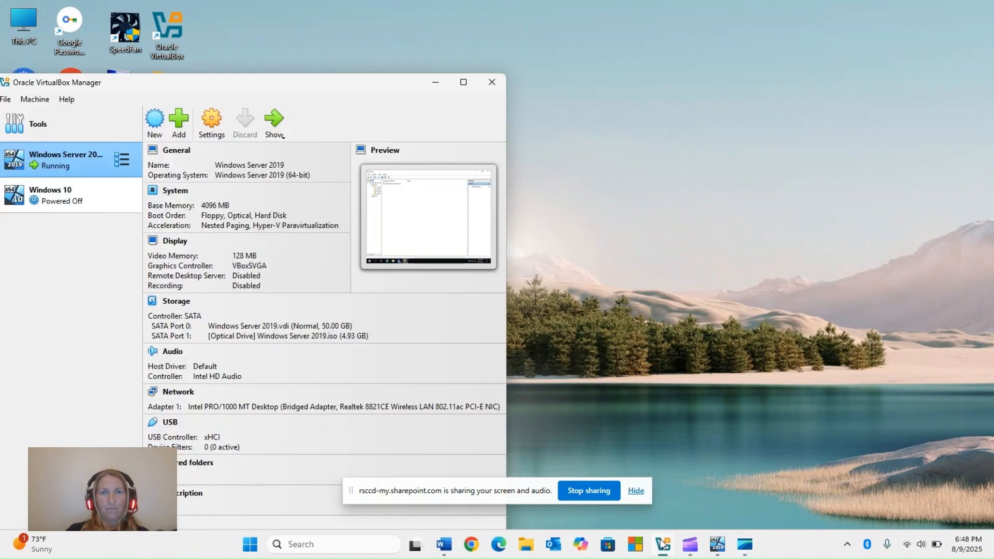
pyautogui.click(83, 201)
pyautogui.click(273, 122)
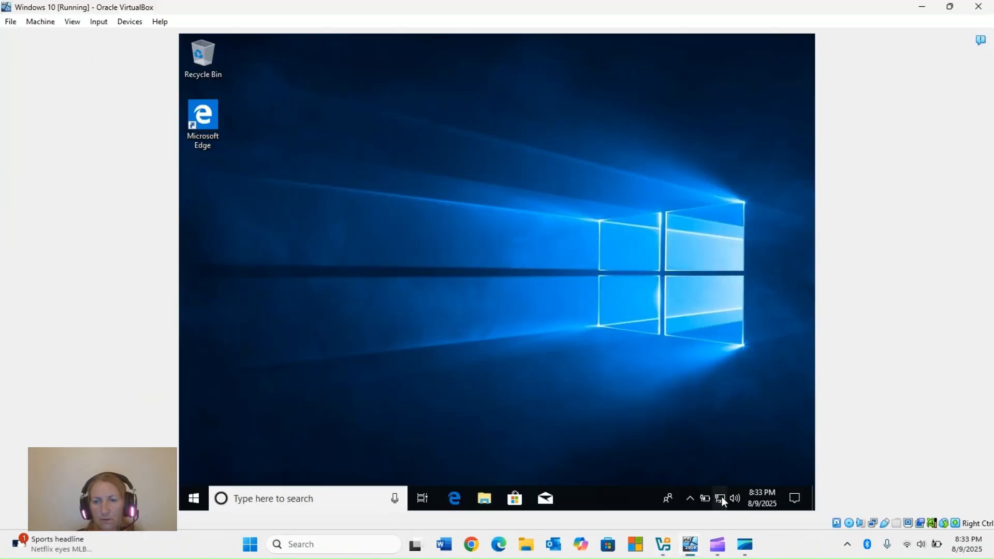
# Open the Windows 10 machine's network adapter connections through its Ethernet settings.
pyautogui.click(721, 498)
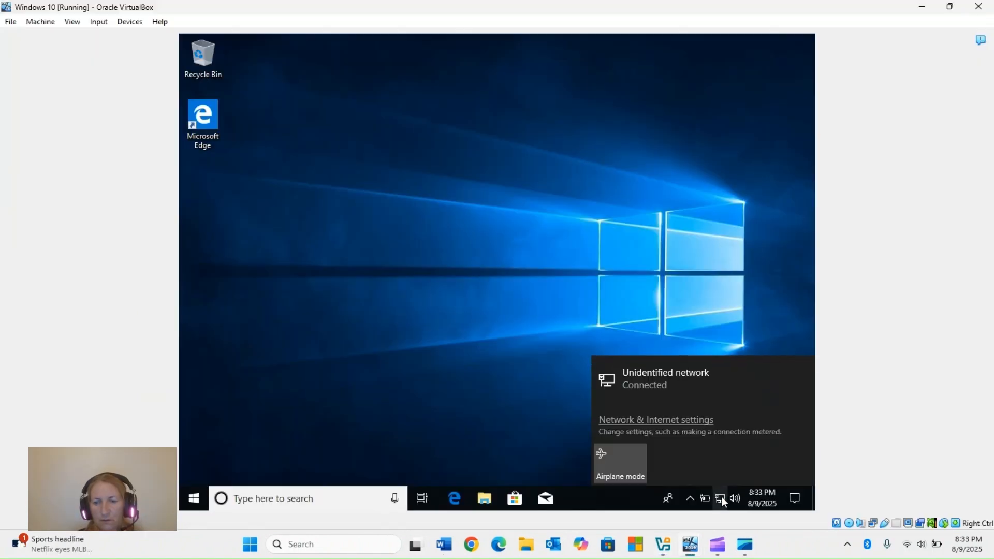
pyautogui.click(680, 426)
pyautogui.click(295, 237)
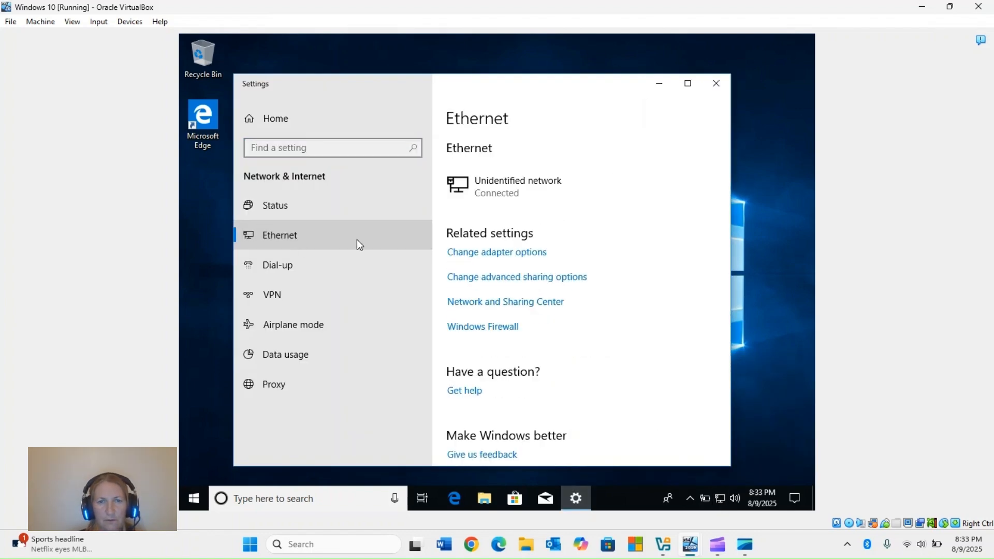
pyautogui.click(477, 254)
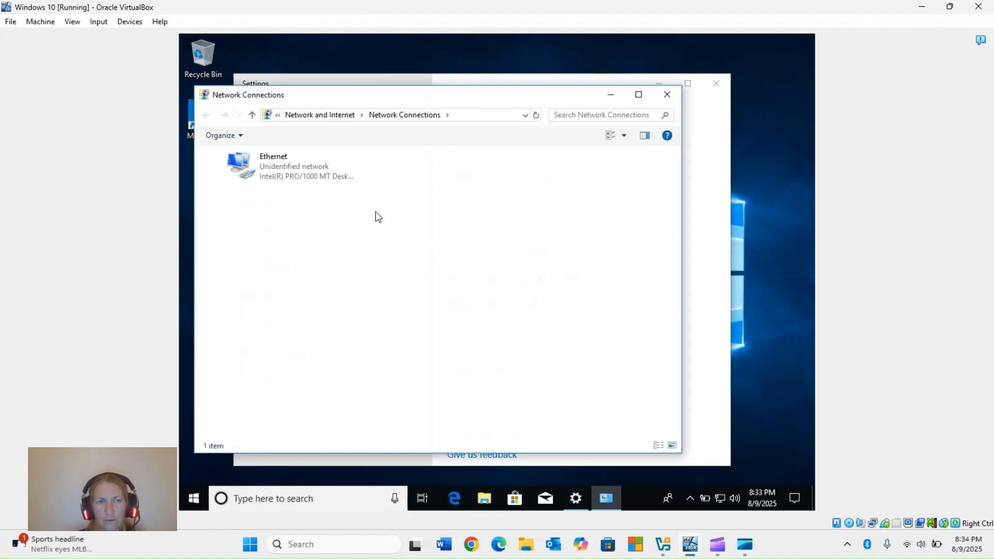
# Set the Ethernet adapter's TCP/IPv4 properties to obtain an IP address automatically and save the adapter's settings.
pyautogui.rightClick(282, 163)
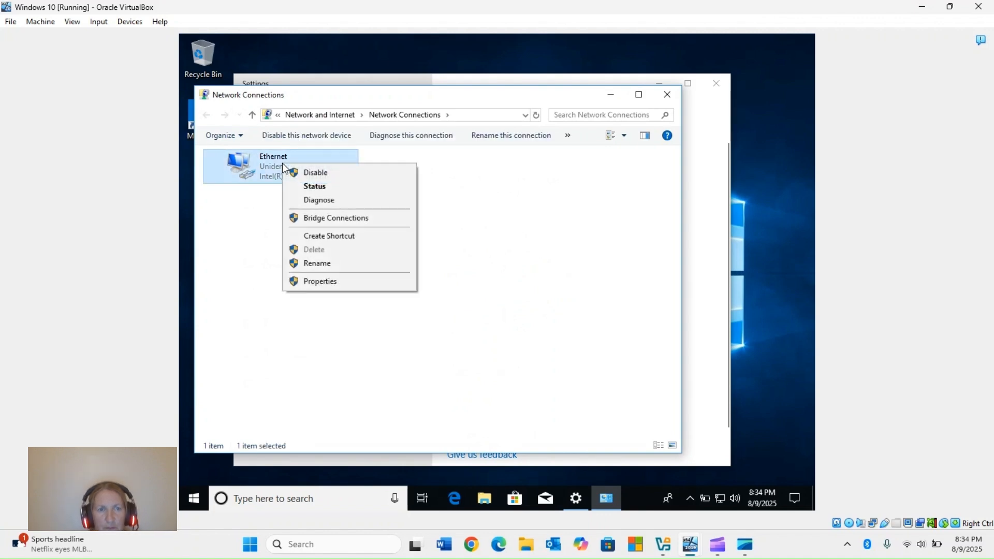
pyautogui.click(324, 281)
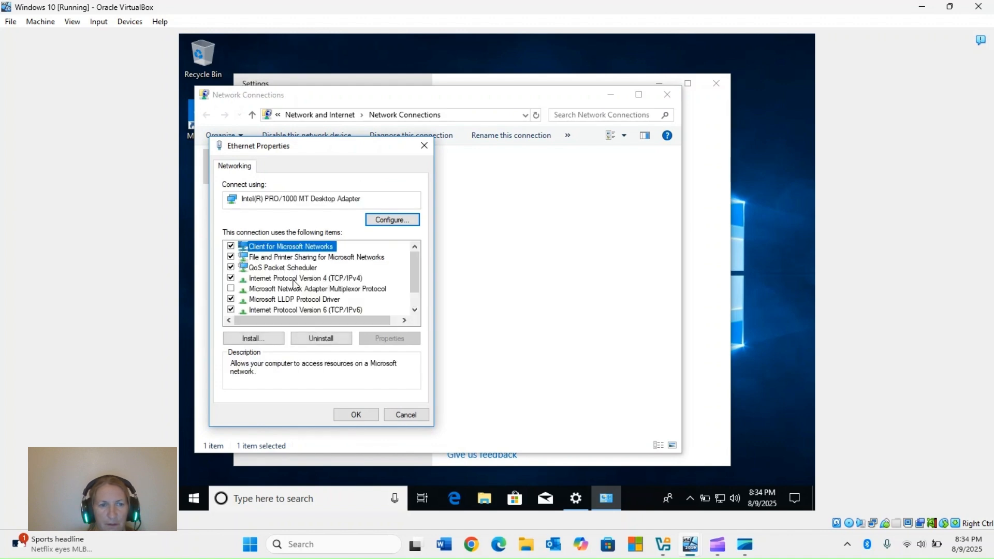
pyautogui.doubleClick(293, 279)
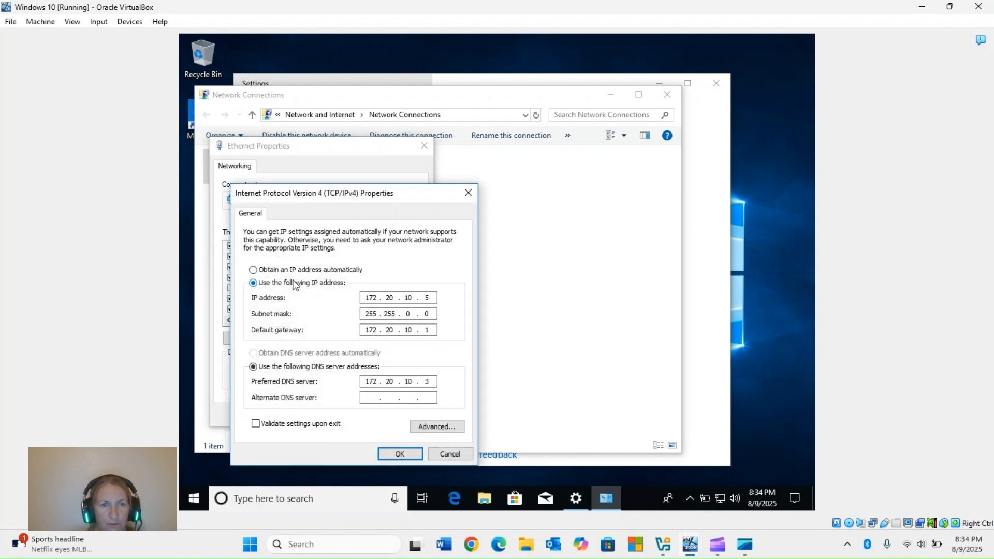
pyautogui.click(253, 270)
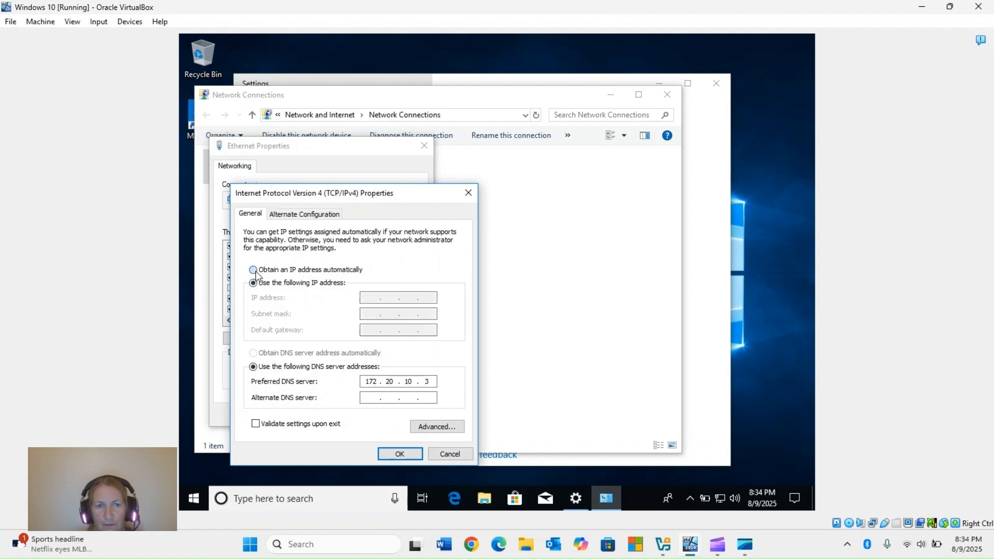
pyautogui.click(390, 454)
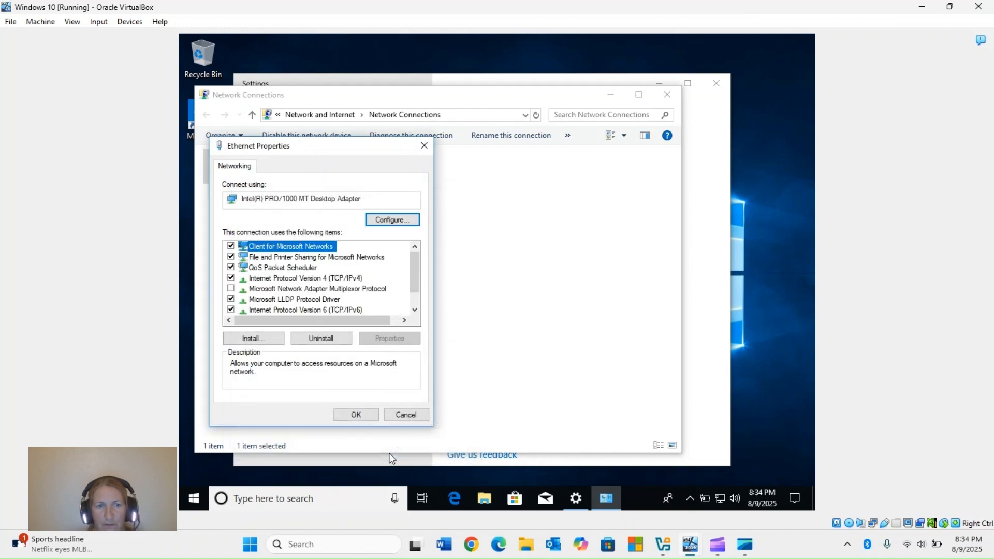
pyautogui.click(359, 419)
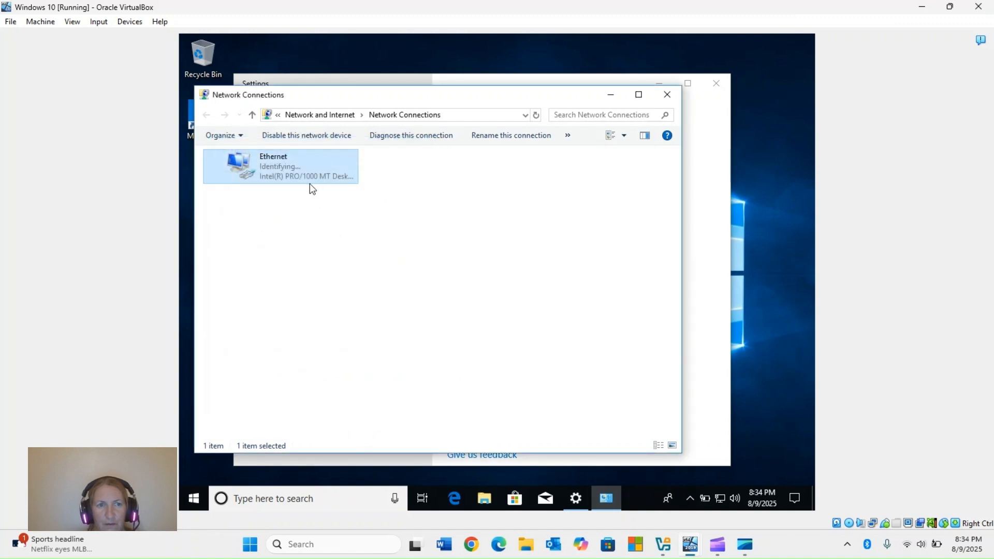
# Check the Ethernet adapter's connection details for its DHCP-assigned IPv4 settings, and close the network connections and settings windows.
pyautogui.rightClick(290, 170)
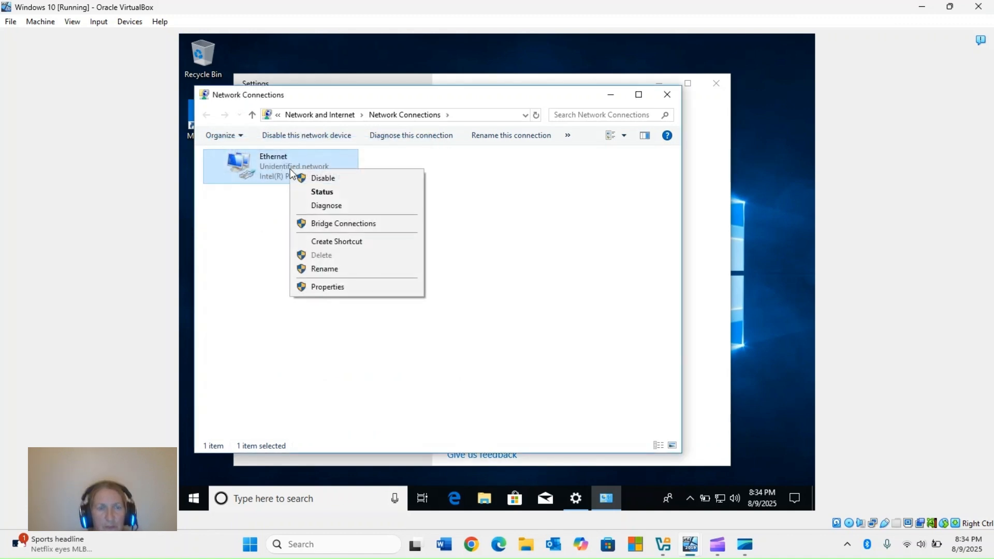
pyautogui.click(322, 192)
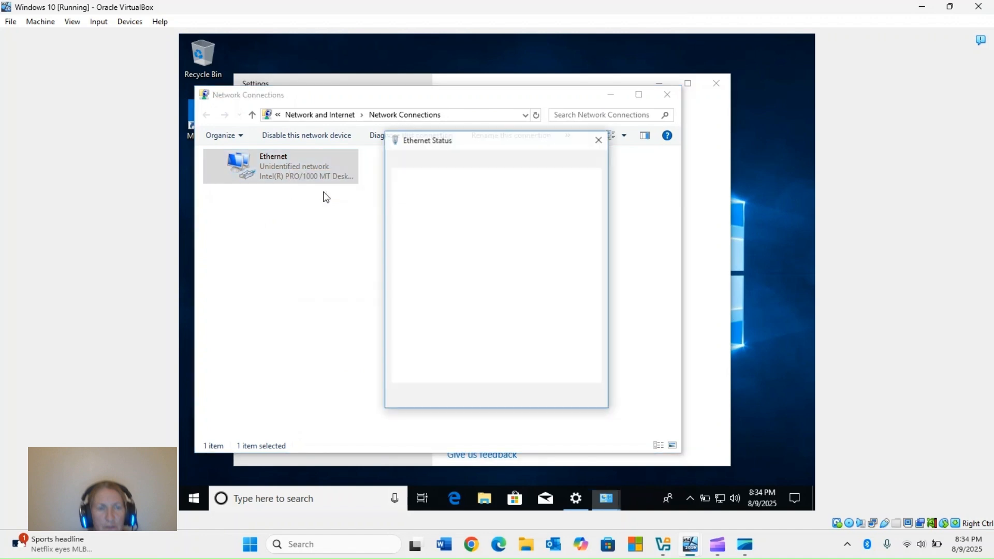
pyautogui.click(426, 258)
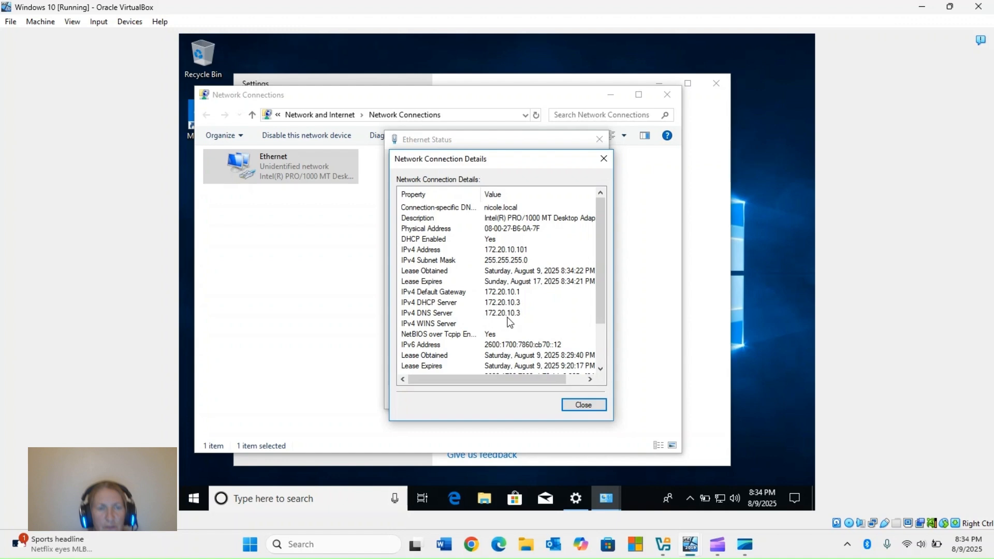
pyautogui.click(585, 405)
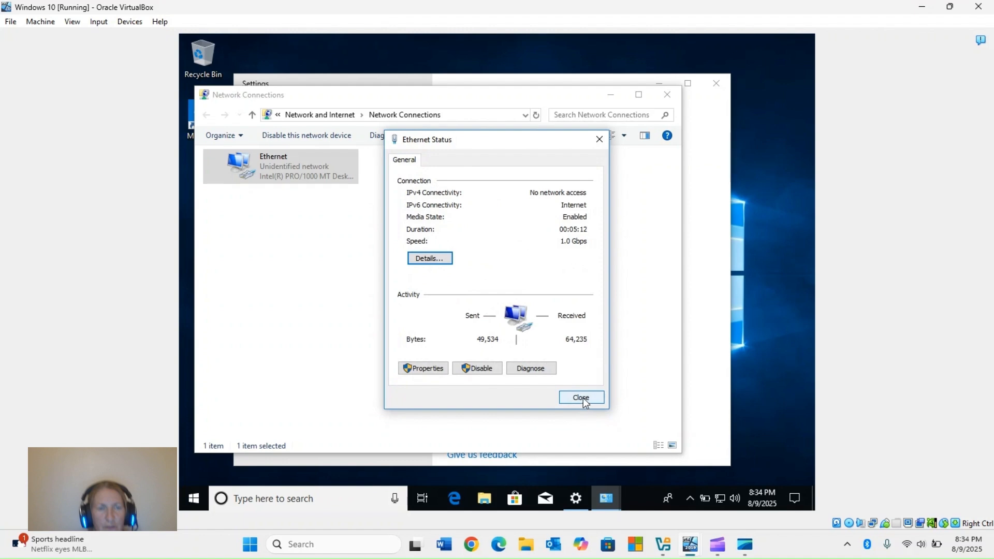
pyautogui.click(583, 398)
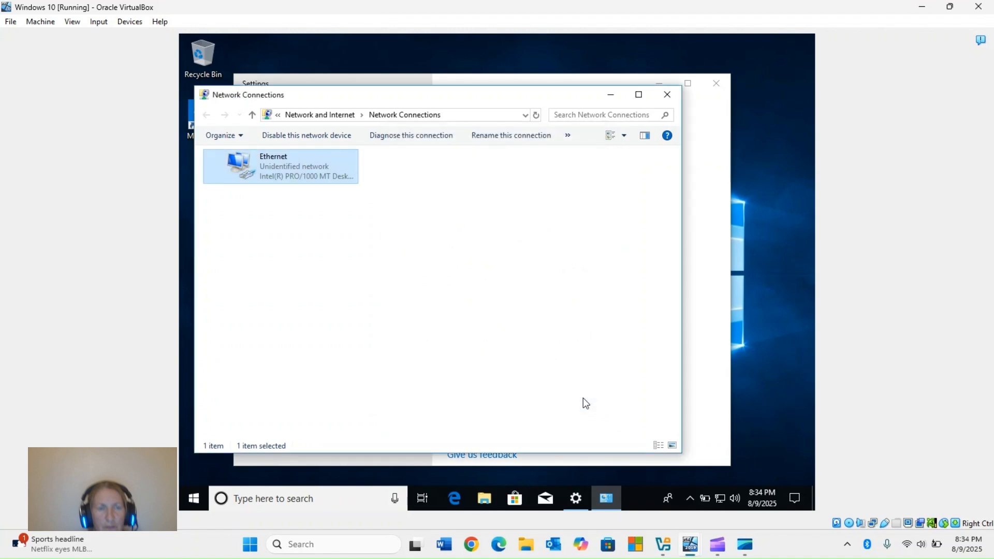
pyautogui.click(668, 96)
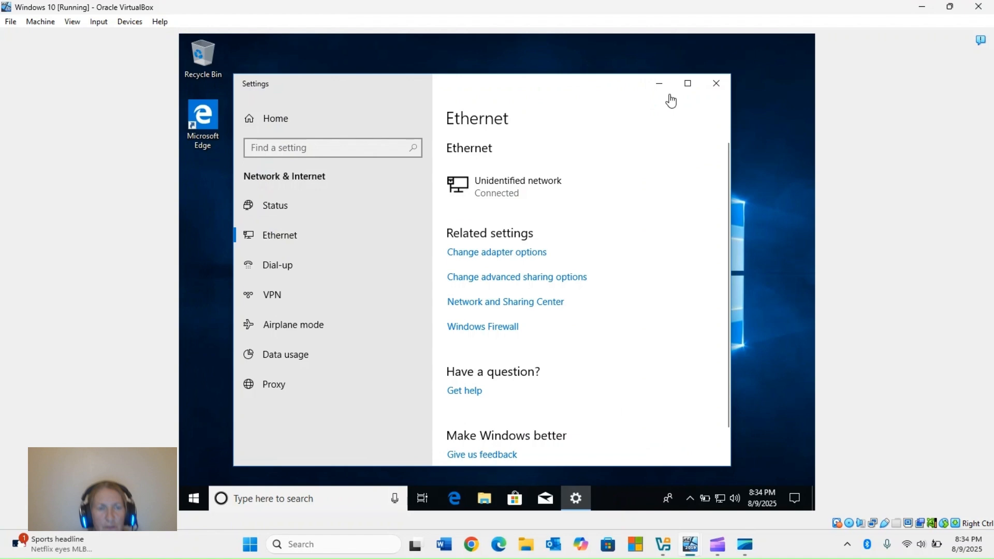
pyautogui.click(716, 85)
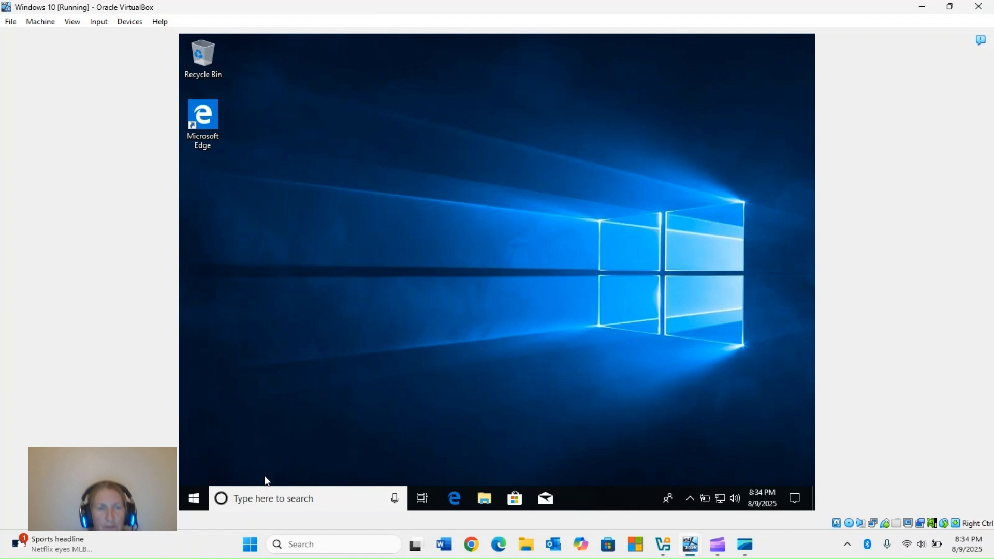
# Run ipconfig in Command Prompt, highlight the IPv4 address line in its output, and close the prompt.
pyautogui.click(254, 500)
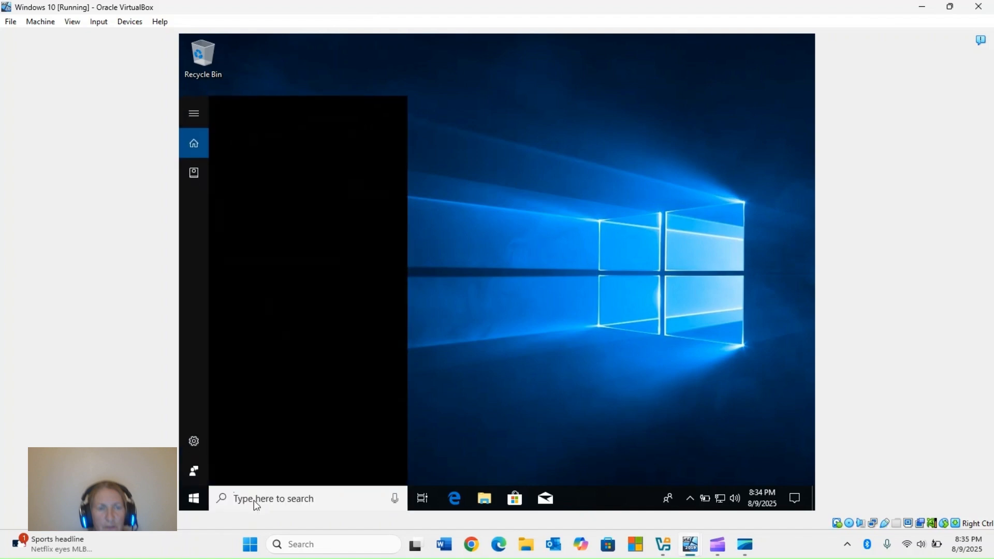
pyautogui.write('cmd')
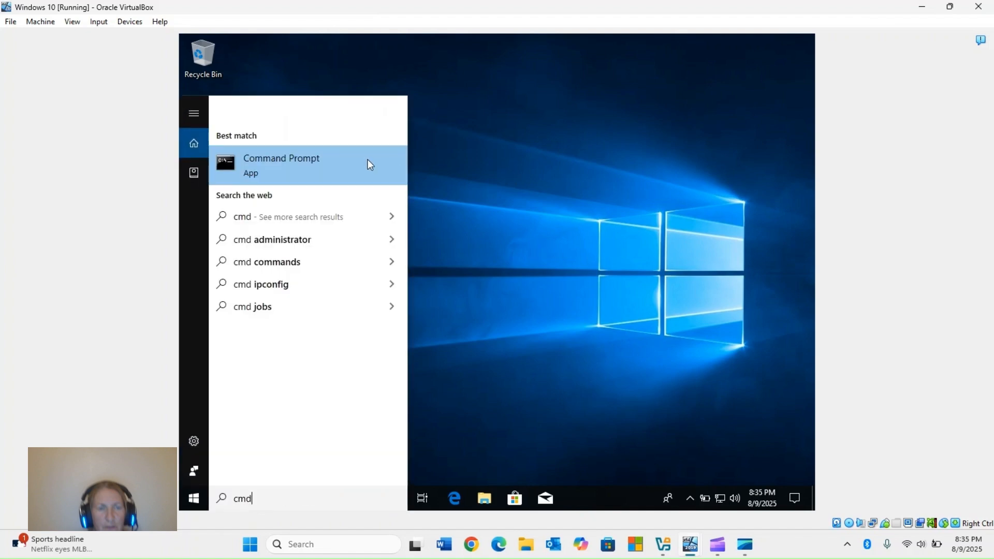
pyautogui.click(323, 158)
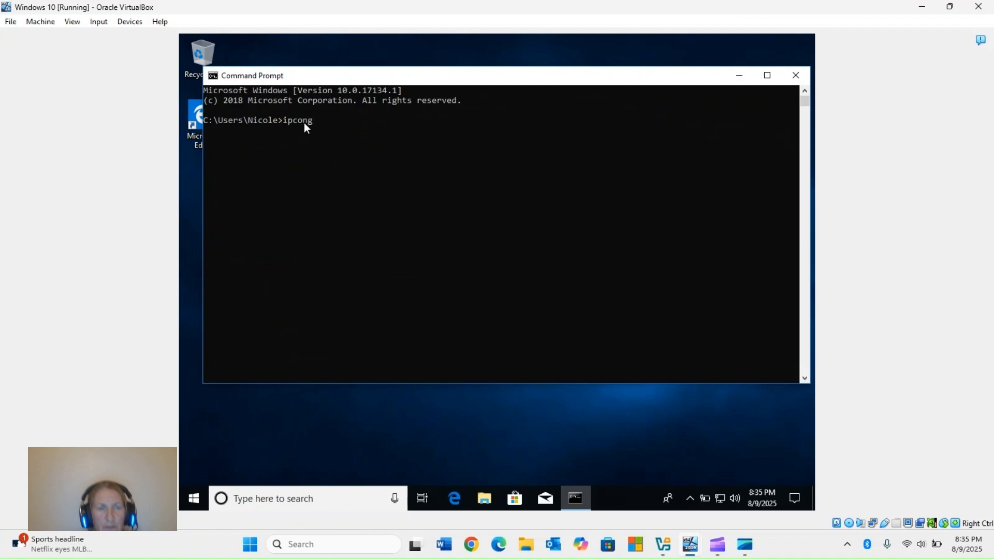
pyautogui.write('ipconfig')
pyautogui.press('Return')
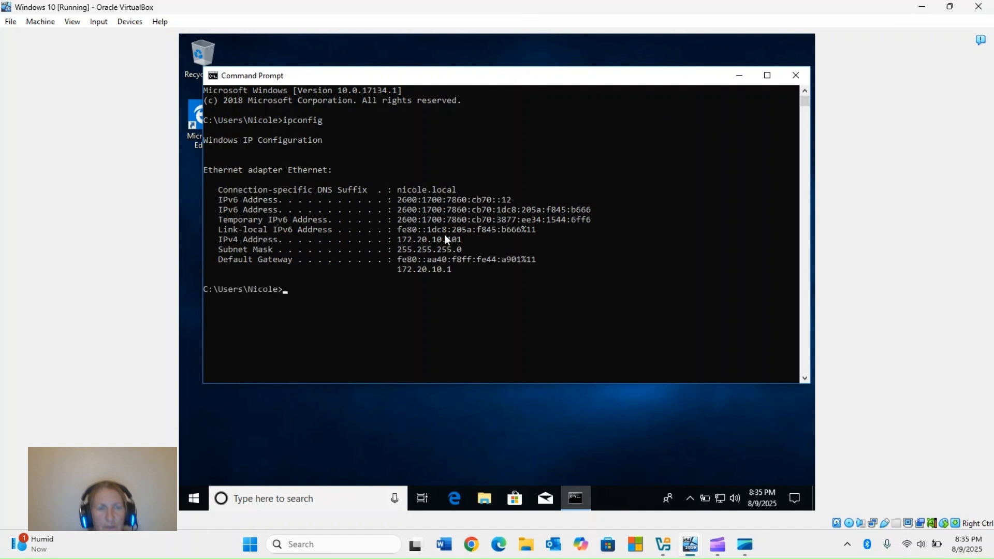
pyautogui.moveTo(476, 239); pyautogui.dragTo(210, 243)
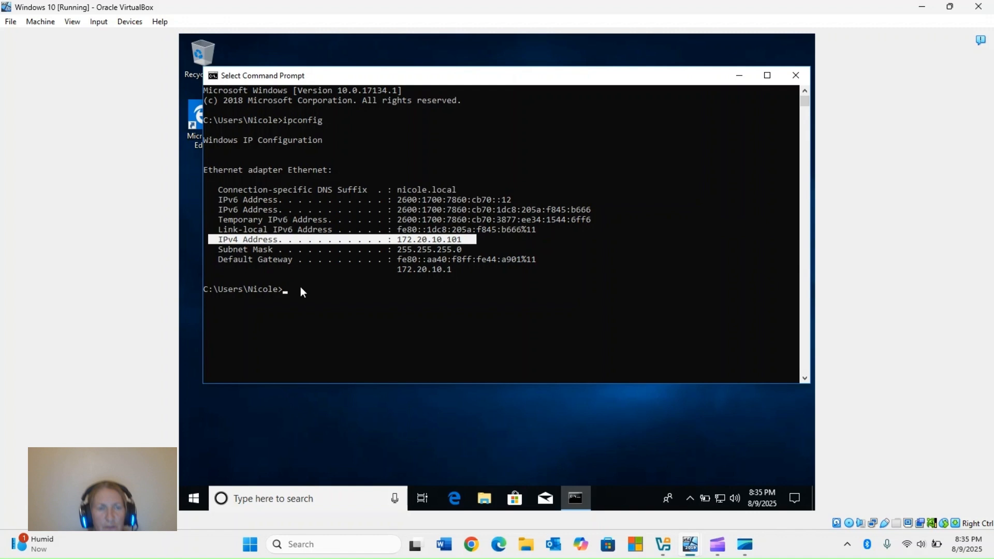
pyautogui.click(793, 75)
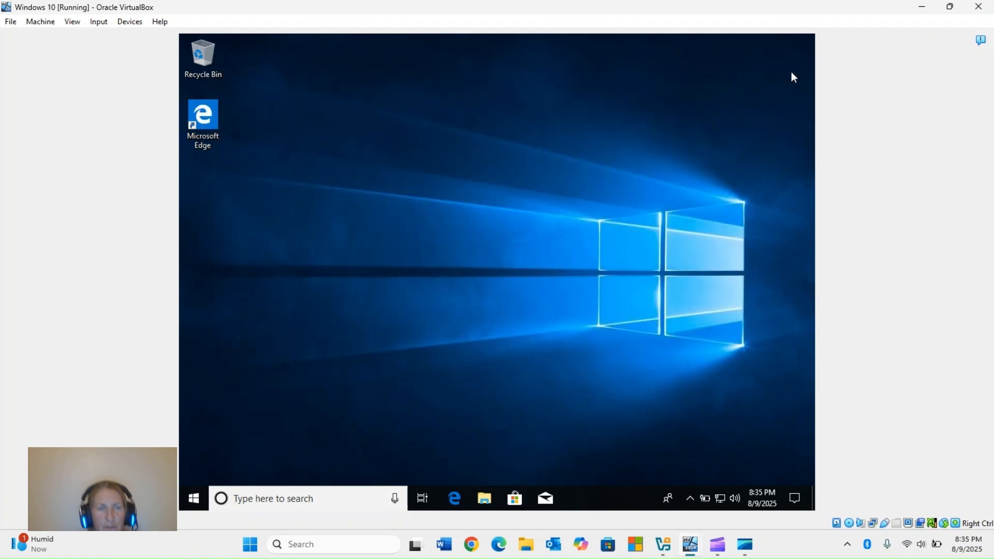